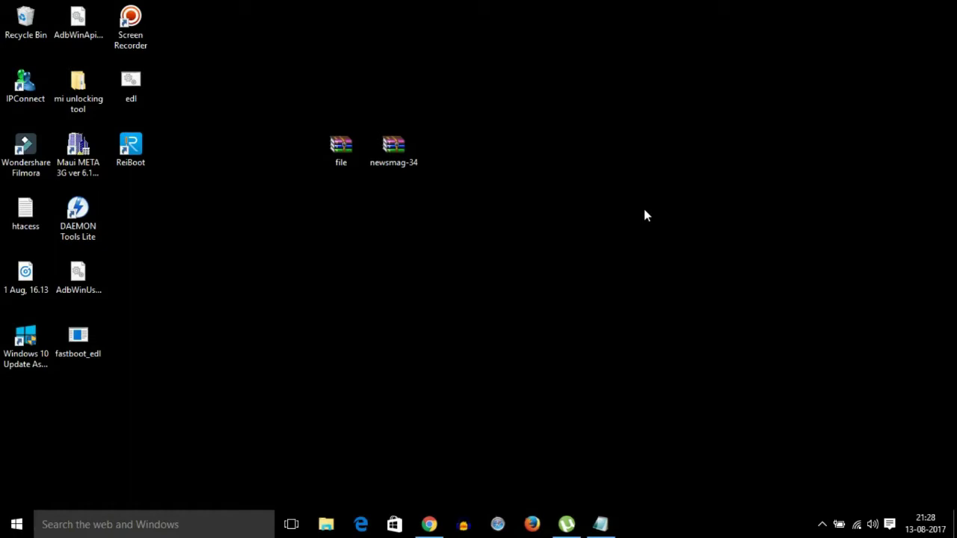
# Switch to Chrome and reload the WordPress Manage Themes page of animetrick.com.
pyautogui.rightClick(645, 210)
pyautogui.click(696, 251)
pyautogui.click(426, 524)
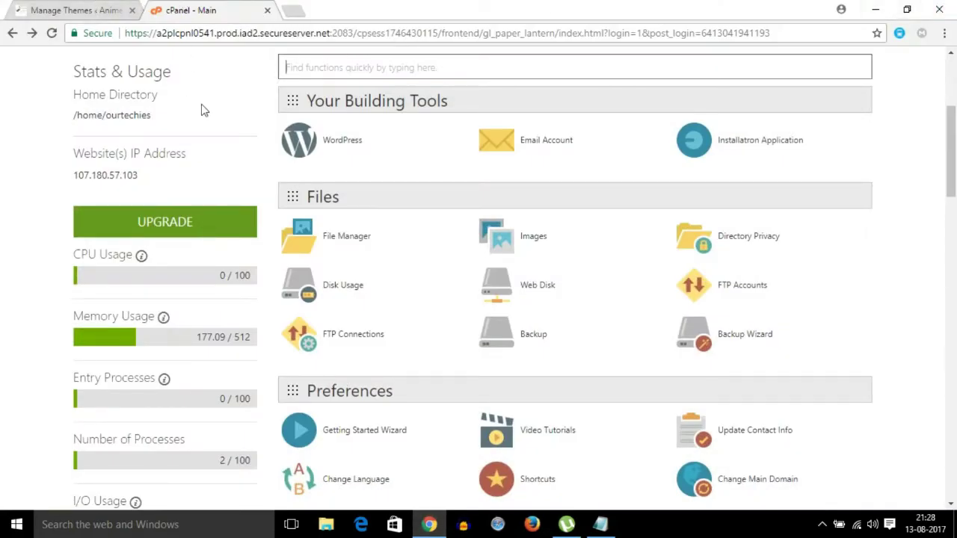
pyautogui.scroll(3, 242, 156)
pyautogui.click(97, 10)
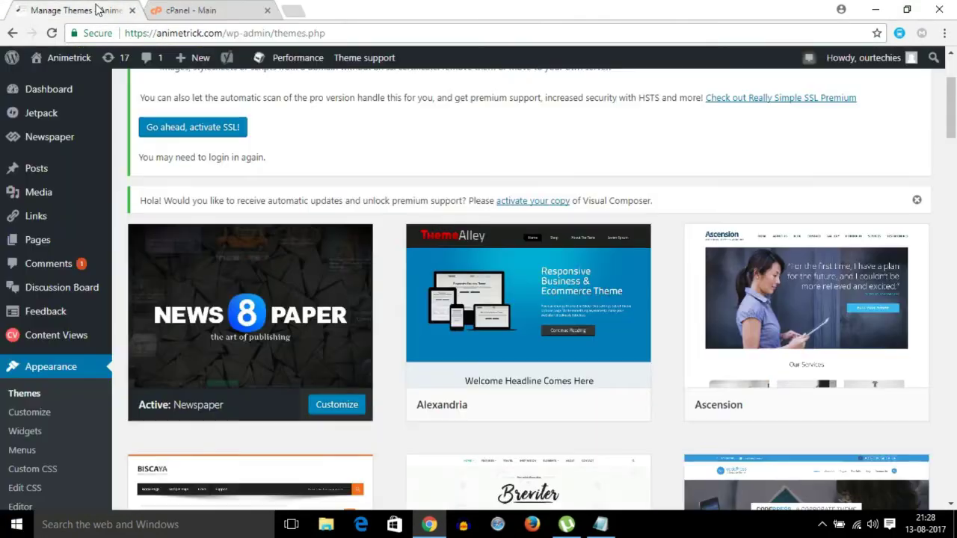
pyautogui.scroll(2, 314, 228)
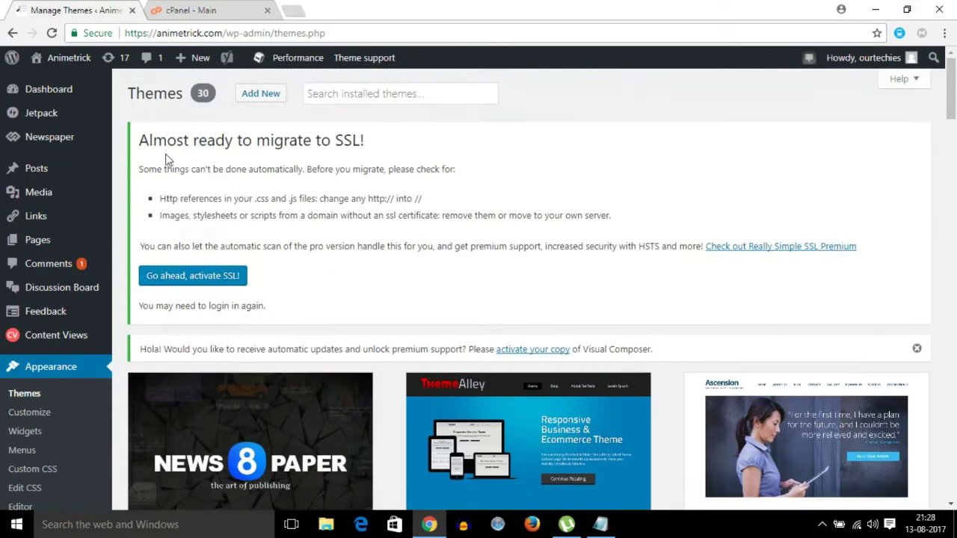
pyautogui.click(51, 33)
# Examine the installed themes on the Themes page, from the active Newspaper theme to the end of the list.
pyautogui.scroll(-3, 785, 157)
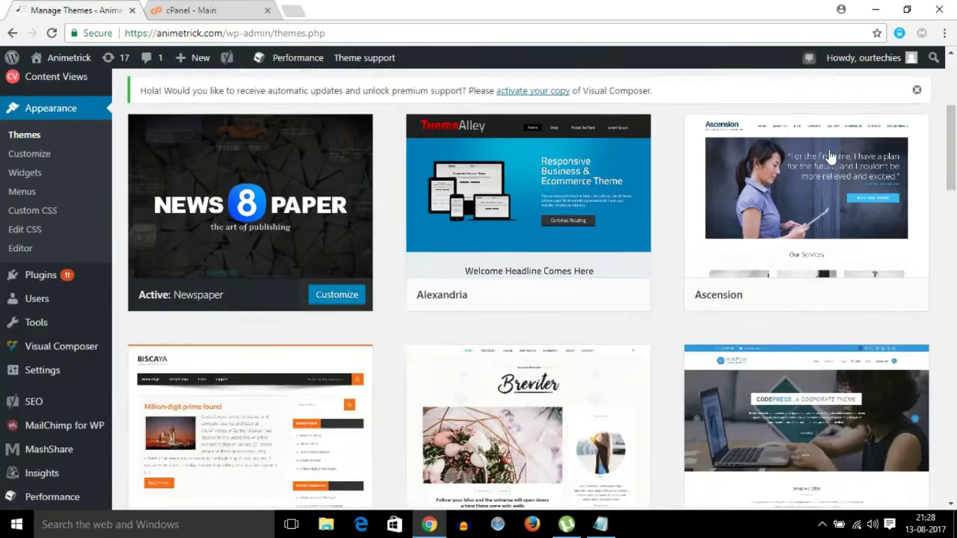
pyautogui.scroll(3, 797, 170)
pyautogui.scroll(1, 797, 171)
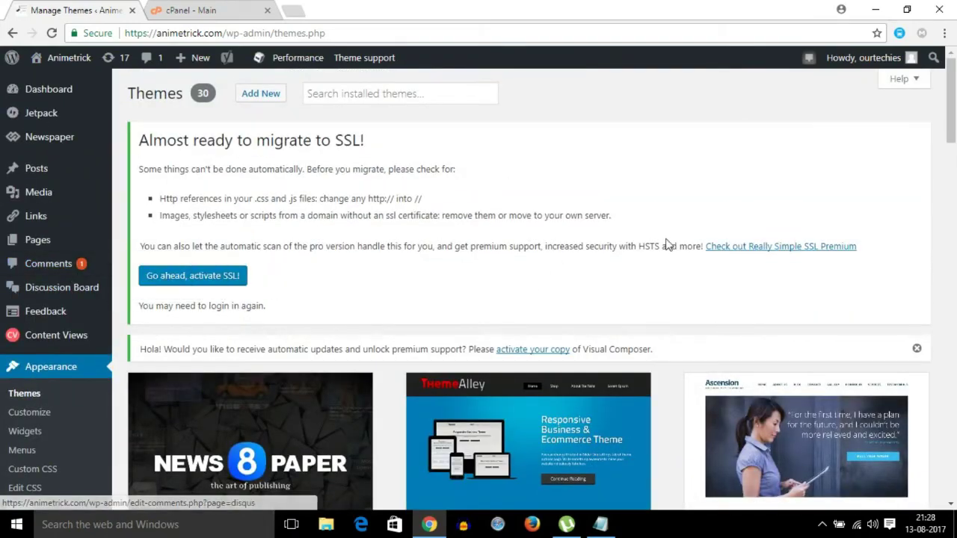
pyautogui.scroll(-2, 669, 234)
pyautogui.scroll(-20, 669, 234)
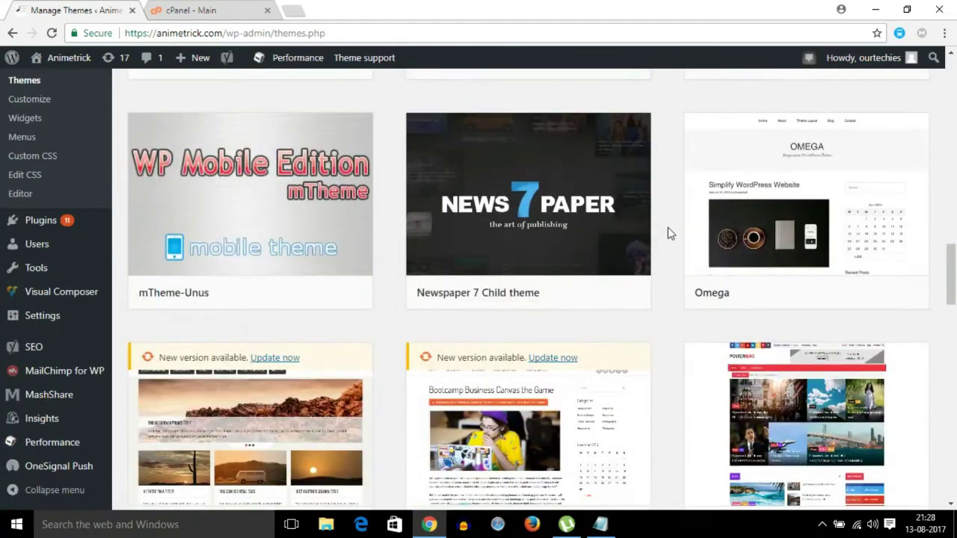
pyautogui.scroll(-5, 668, 227)
pyautogui.scroll(10, 650, 261)
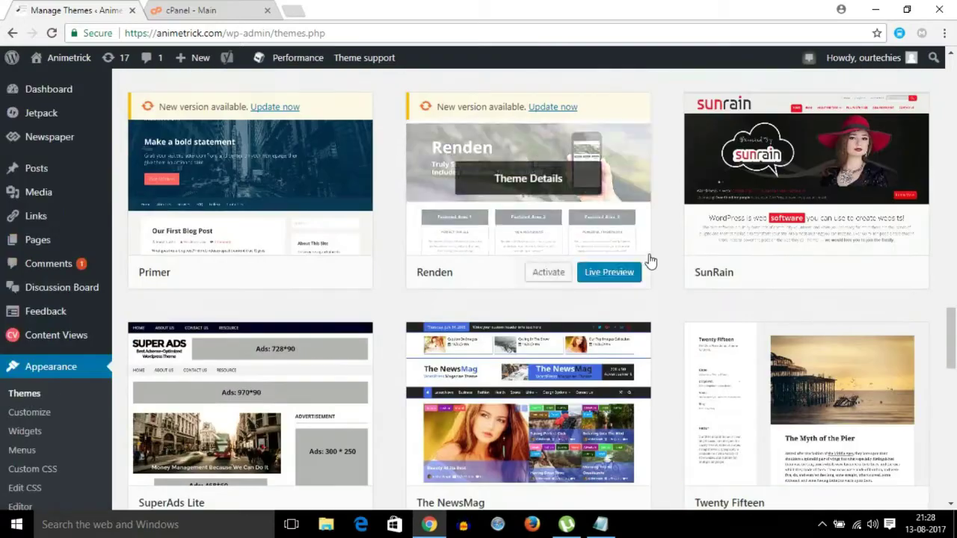
pyautogui.scroll(10, 610, 253)
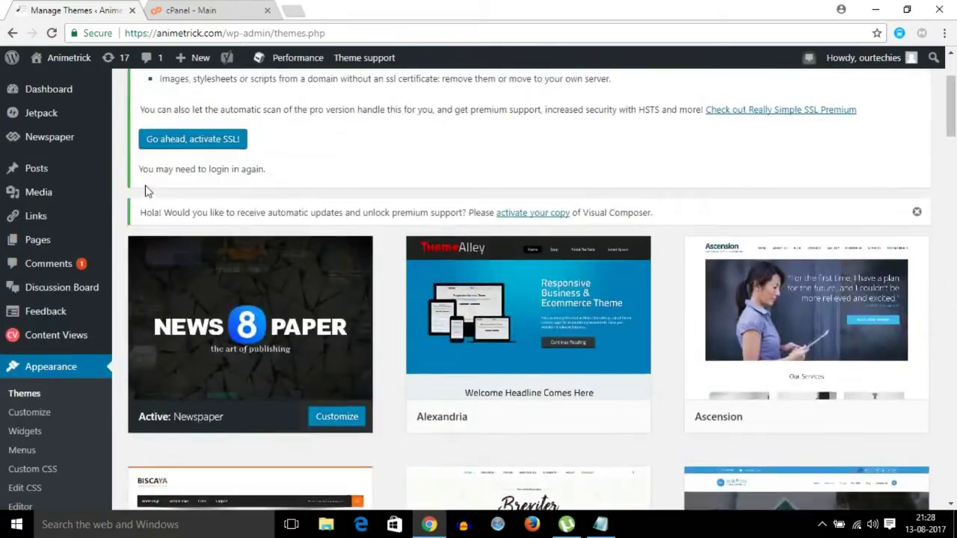
pyautogui.scroll(-4, 157, 206)
pyautogui.scroll(4, 160, 213)
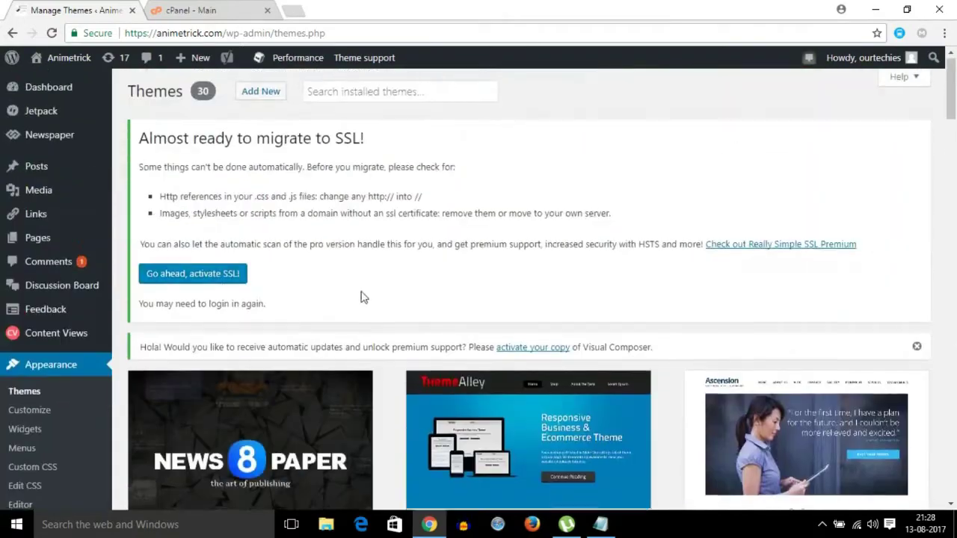
pyautogui.scroll(-5, 224, 235)
pyautogui.scroll(2, 209, 241)
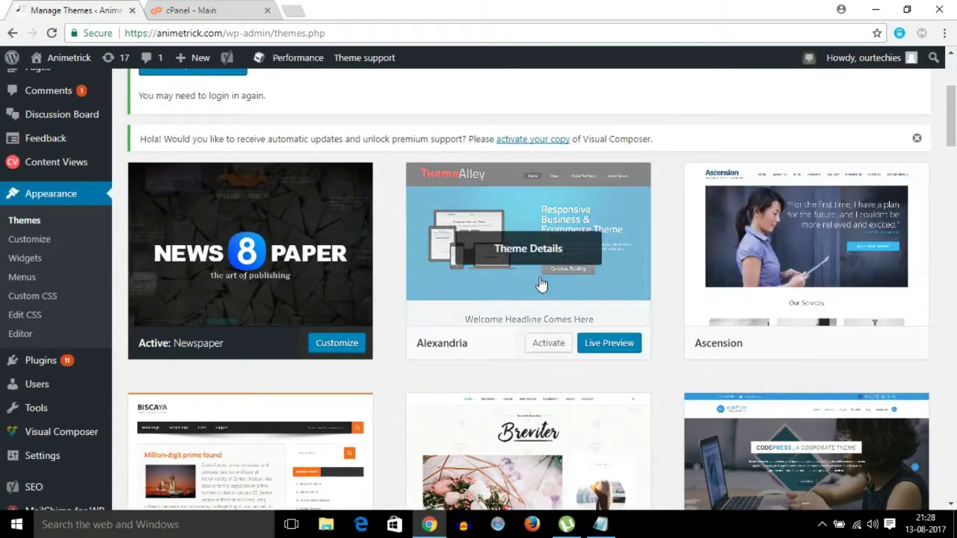
pyautogui.scroll(-8, 623, 267)
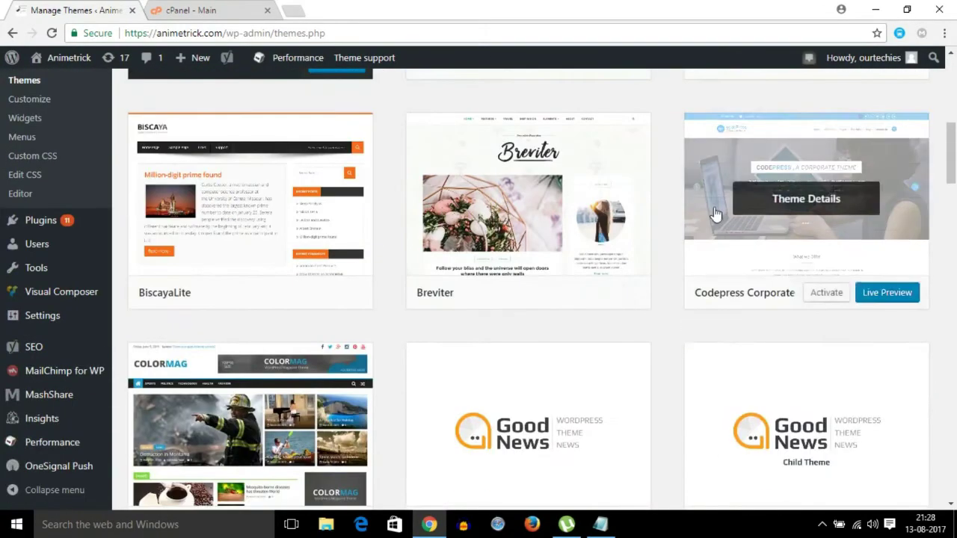
pyautogui.scroll(11, 285, 249)
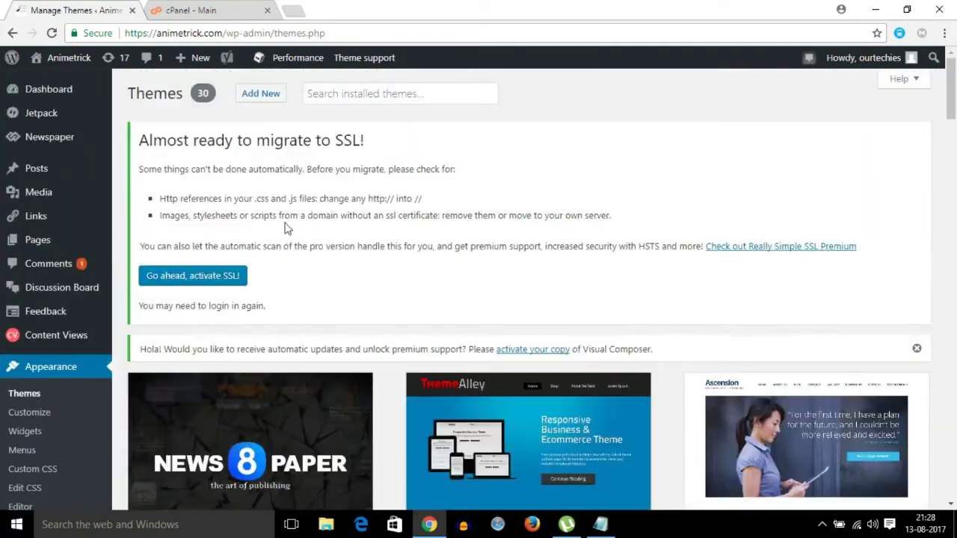
pyautogui.scroll(-4, 365, 308)
pyautogui.scroll(-1, 366, 308)
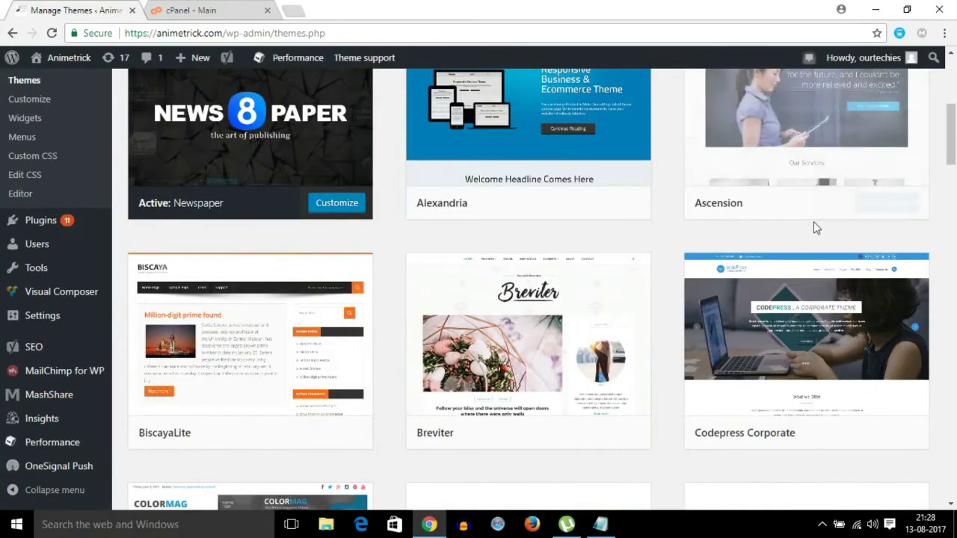
pyautogui.scroll(-3, 572, 259)
pyautogui.scroll(5, 202, 267)
pyautogui.scroll(-7, 466, 331)
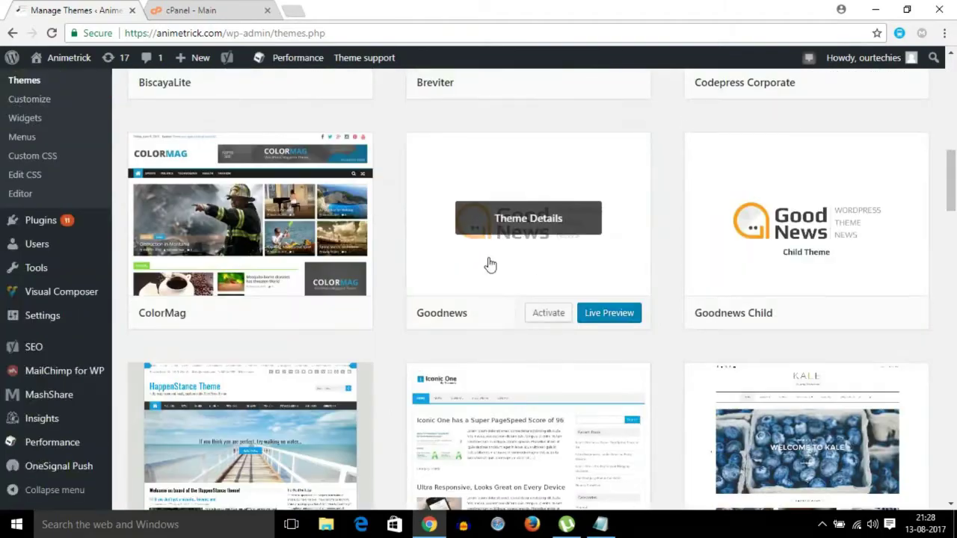
pyautogui.scroll(-20, 486, 197)
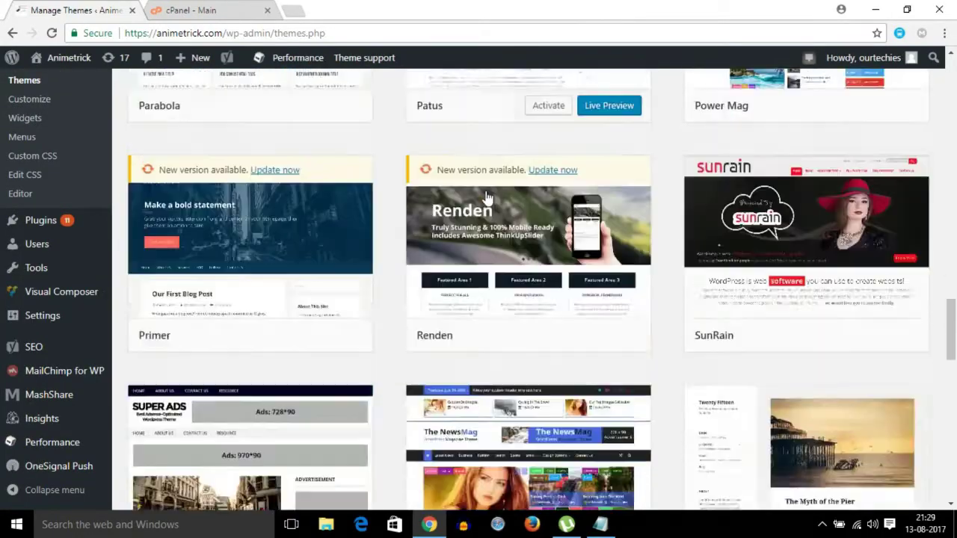
pyautogui.scroll(20, 487, 197)
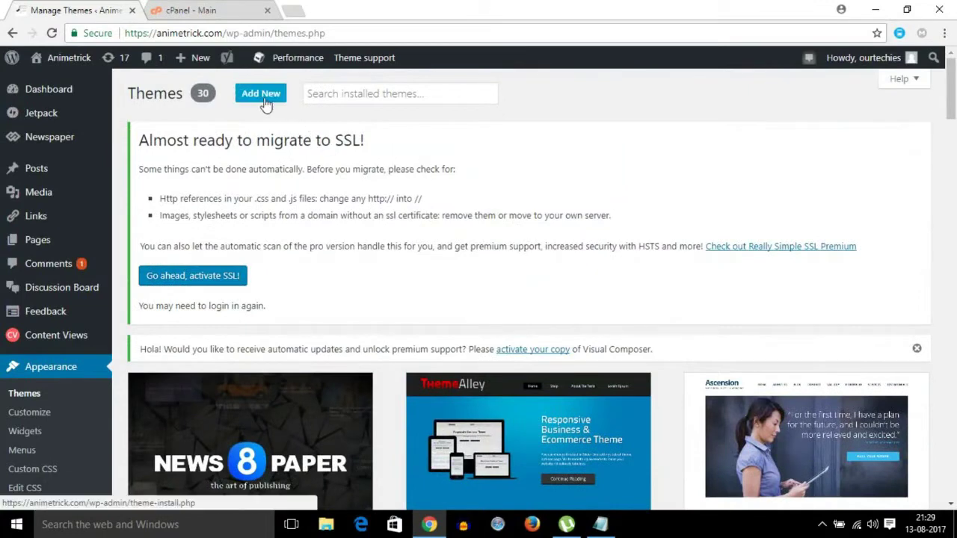
# Check the two archives, file and newsmag-34, on the desktop and return to the Themes page in Chrome.
pyautogui.click(876, 10)
pyautogui.moveTo(329, 103); pyautogui.dragTo(418, 162)
pyautogui.click(406, 233)
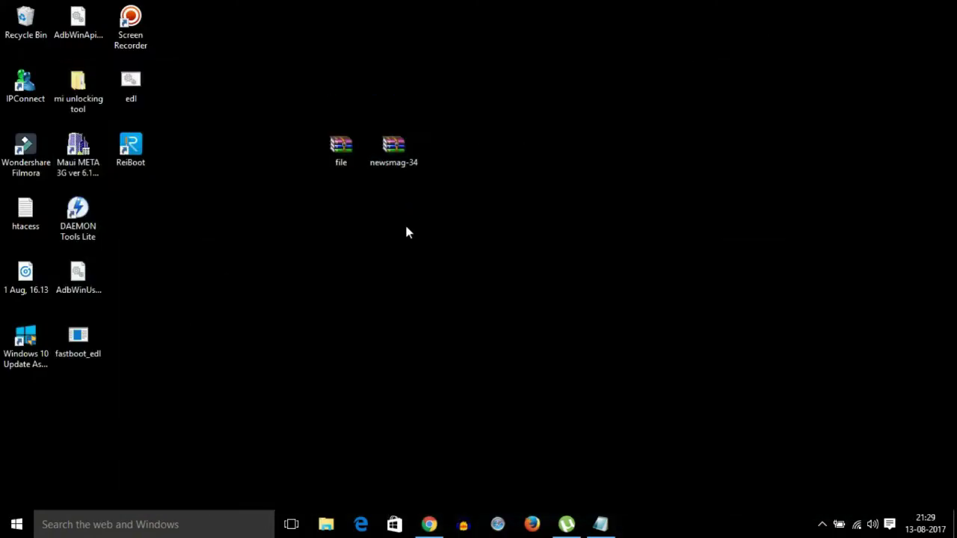
pyautogui.click(430, 524)
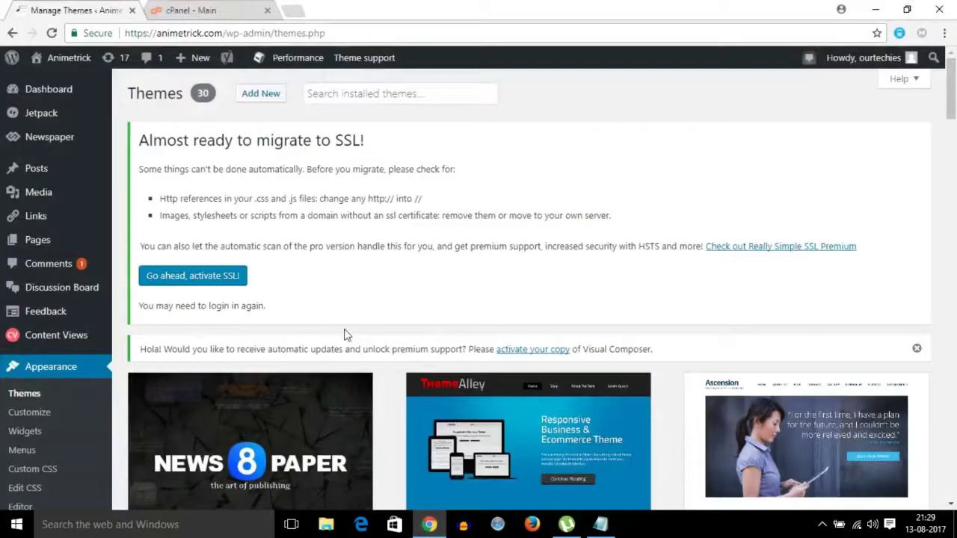
# Start adding a new theme and open the form for uploading a theme in .zip format.
pyautogui.click(260, 95)
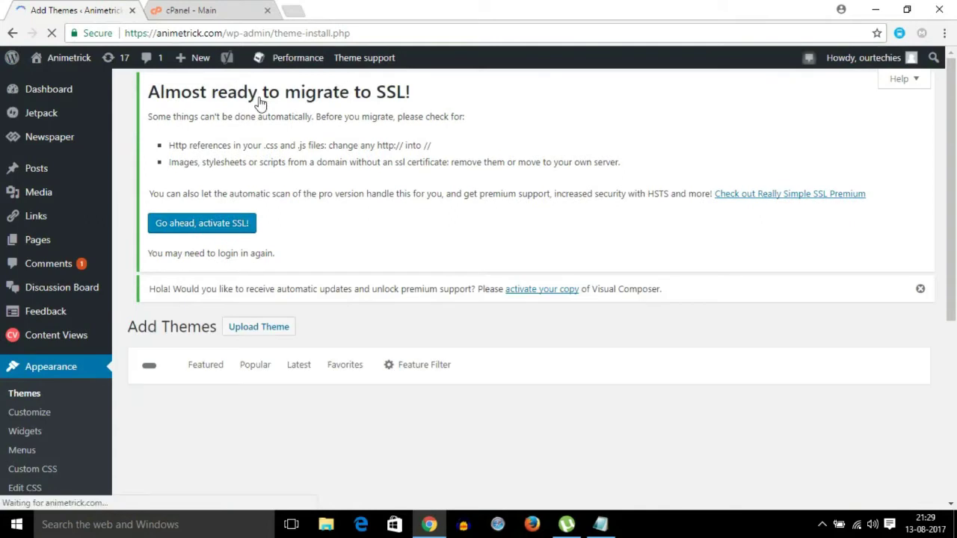
pyautogui.scroll(-5, 267, 133)
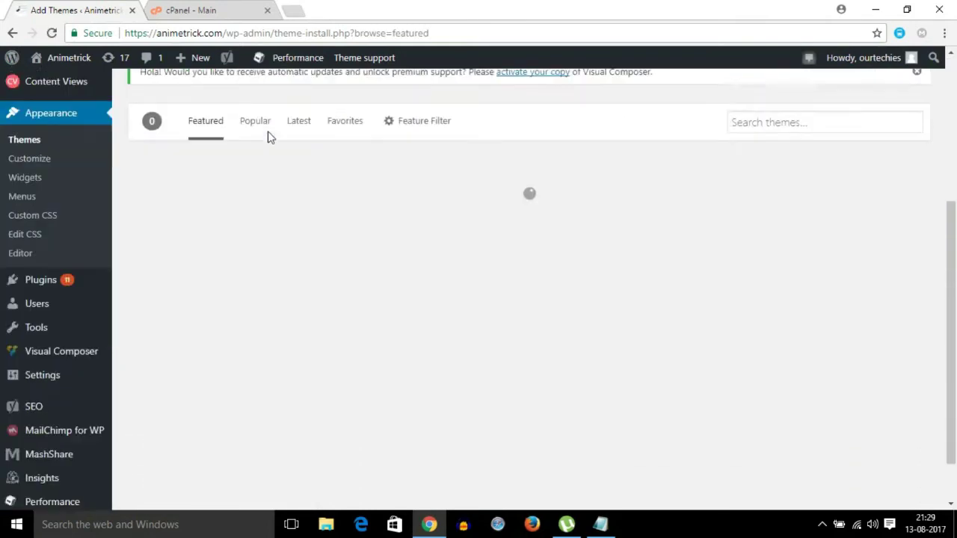
pyautogui.scroll(1, 411, 134)
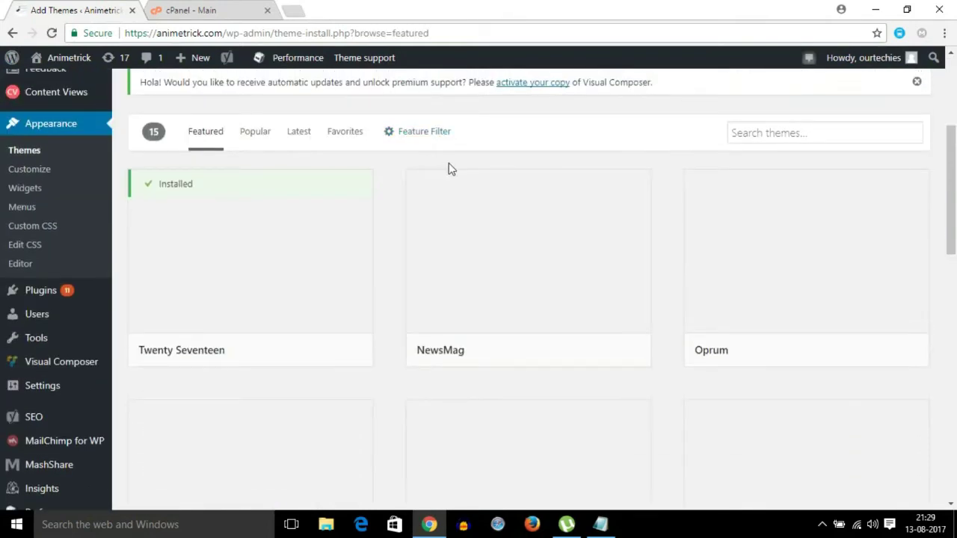
pyautogui.scroll(3, 647, 156)
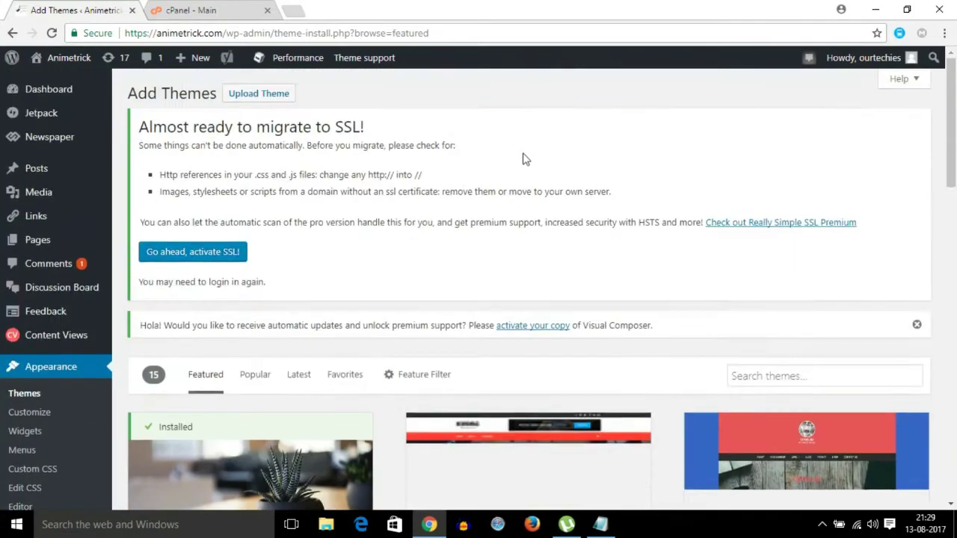
pyautogui.click(259, 93)
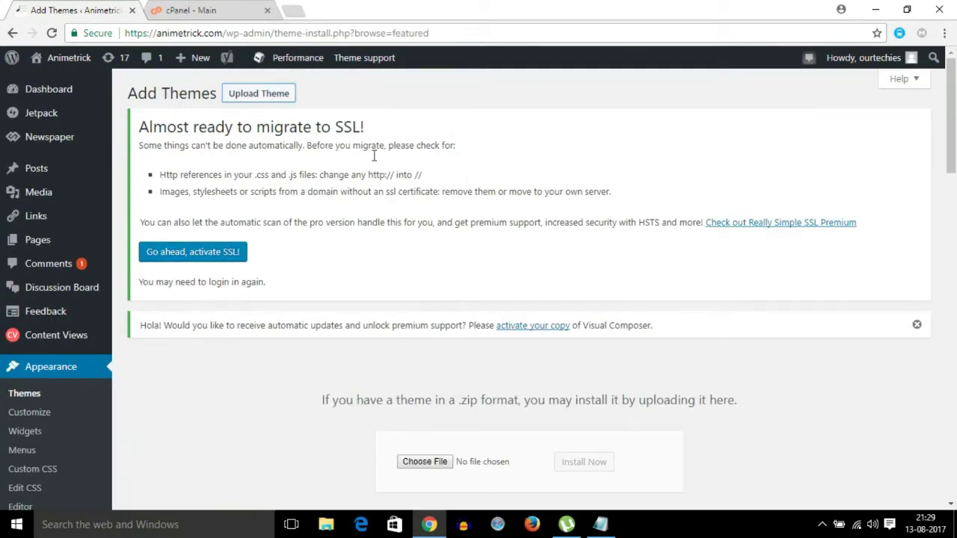
# Try to install the theme by uploading newsmag-34.zip from the Desktop folder.
pyautogui.scroll(-3, 441, 200)
pyautogui.scroll(-1, 441, 200)
pyautogui.click(427, 182)
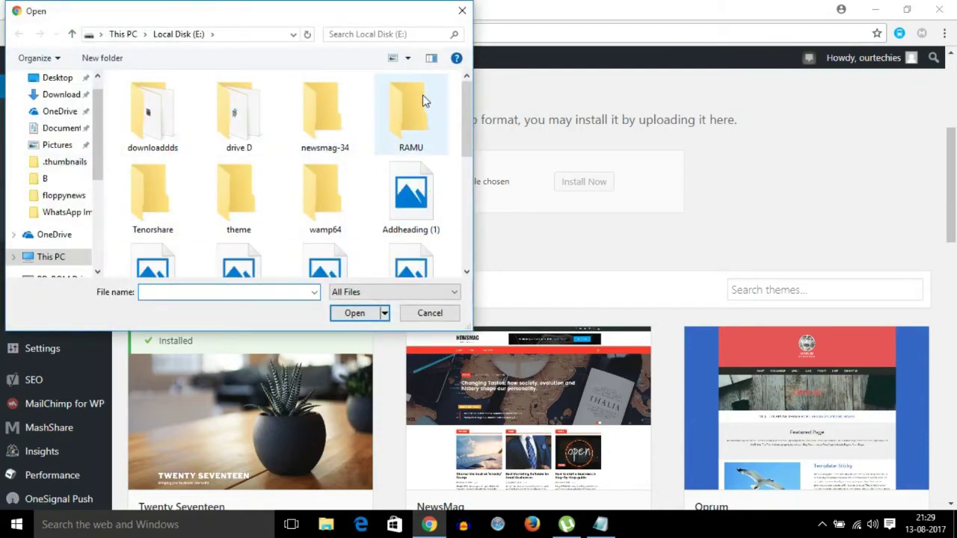
pyautogui.click(56, 95)
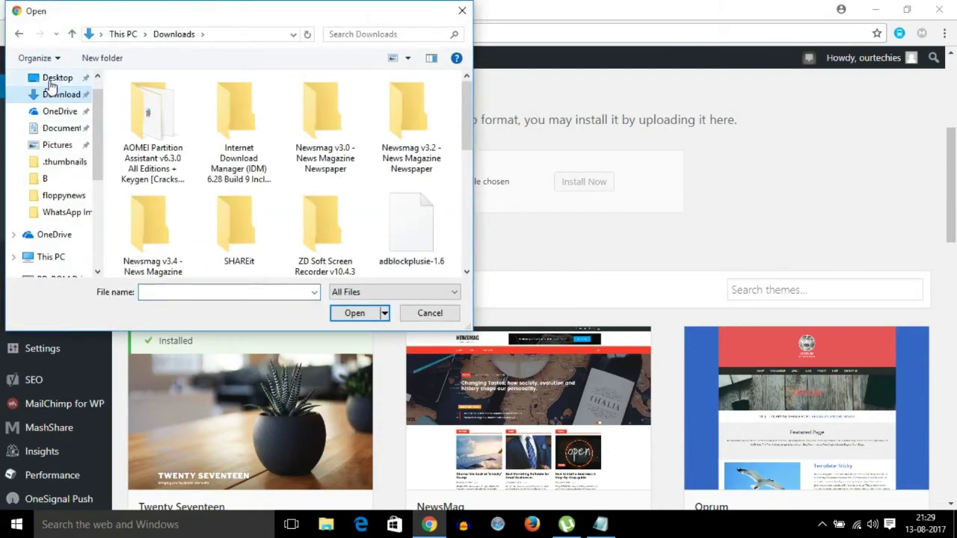
pyautogui.click(56, 78)
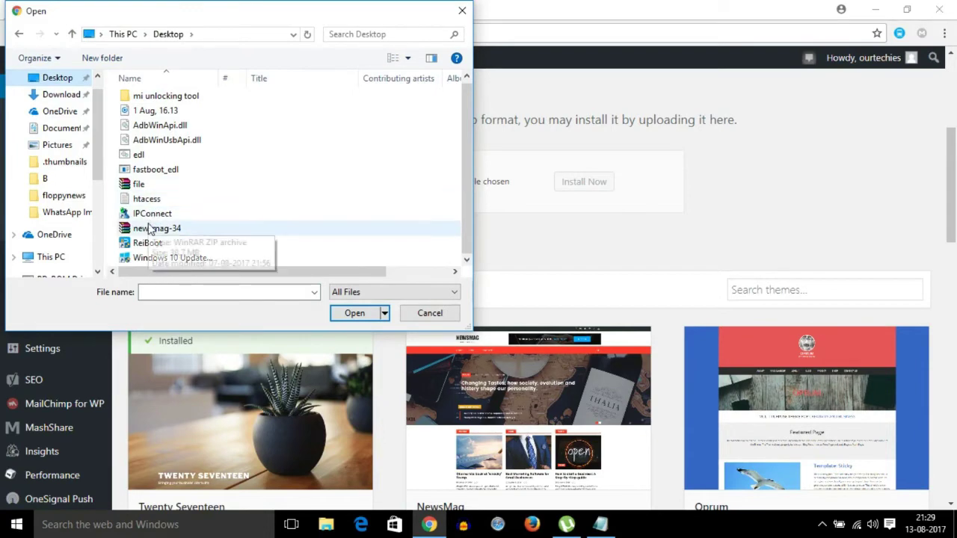
pyautogui.click(180, 230)
pyautogui.click(356, 313)
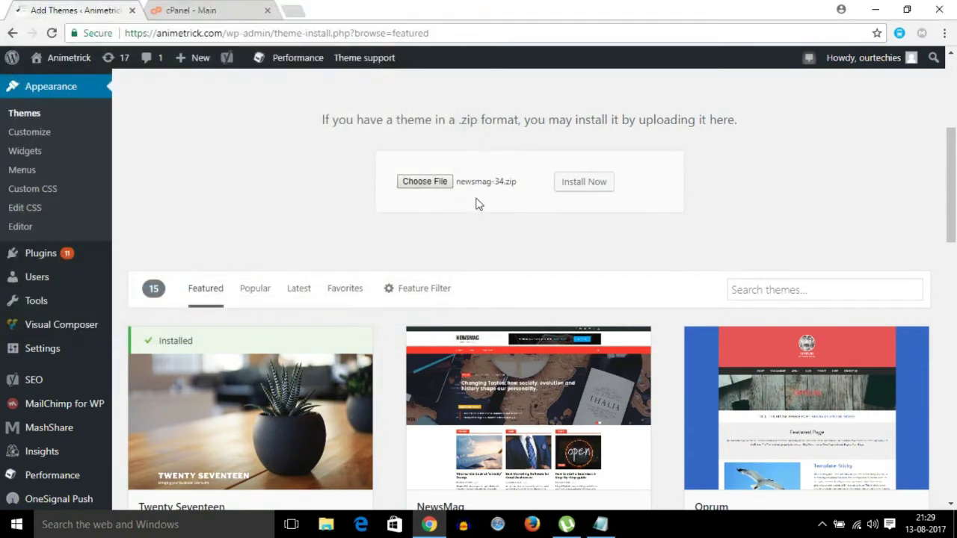
pyautogui.click(569, 183)
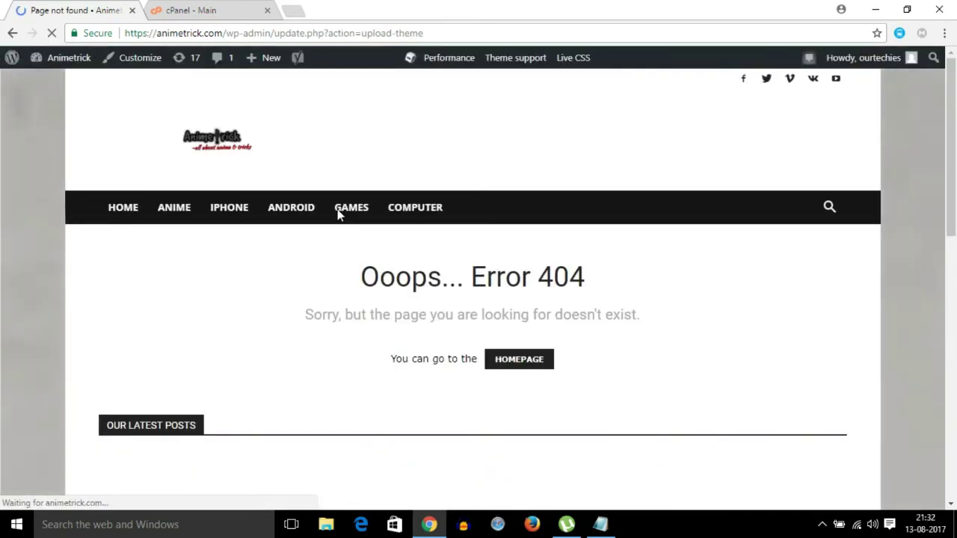
# Examine the page returned by the theme upload, visit the site's homepage and go back to the upload page.
pyautogui.scroll(-4, 340, 216)
pyautogui.scroll(5, 336, 217)
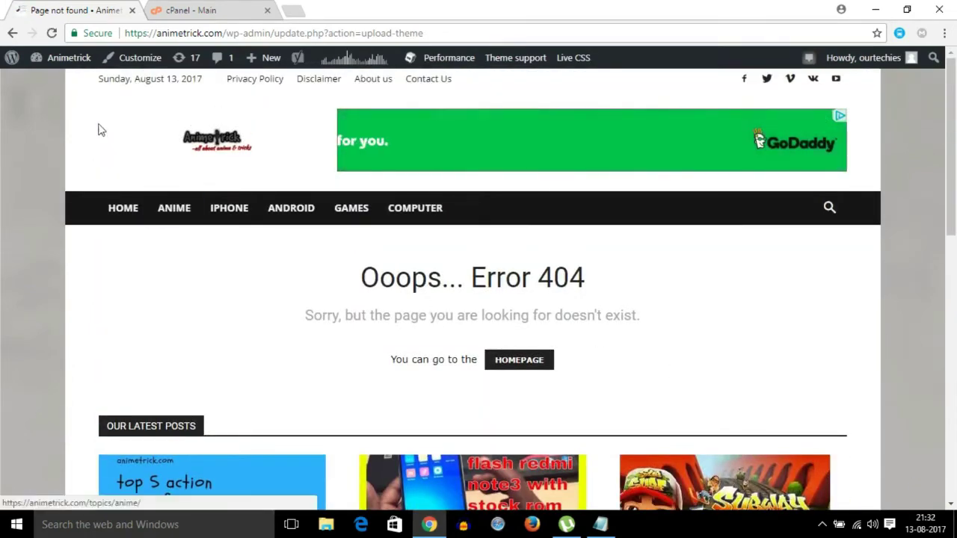
pyautogui.click(518, 360)
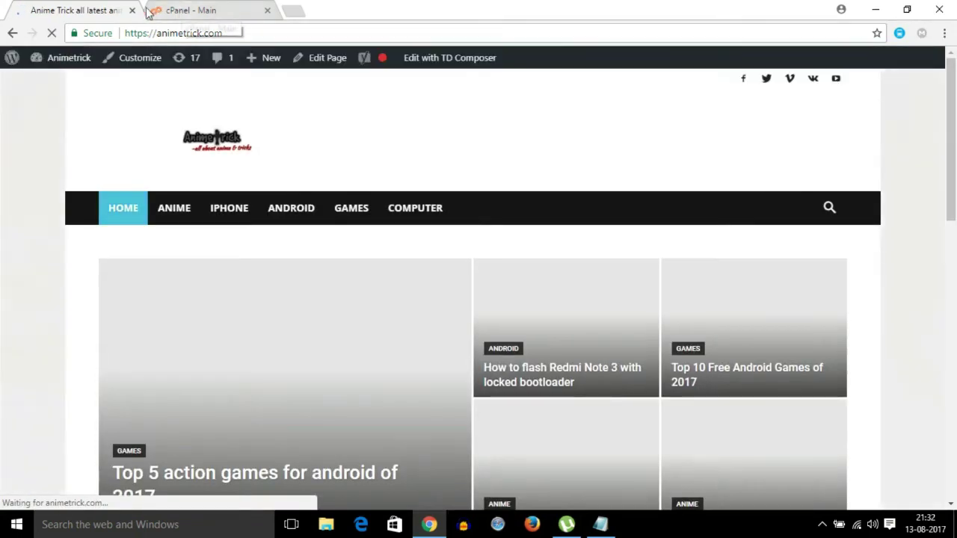
pyautogui.click(12, 35)
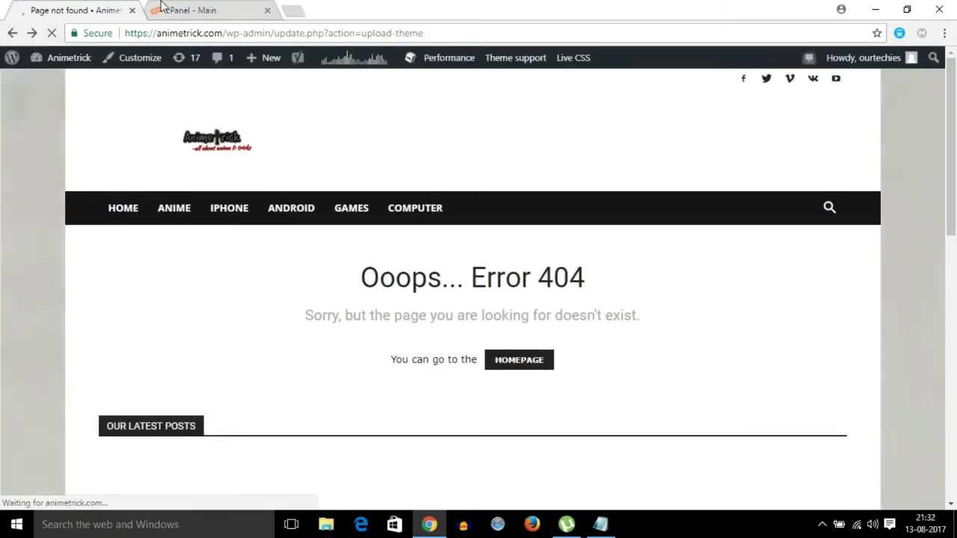
pyautogui.click(162, 6)
pyautogui.click(93, 8)
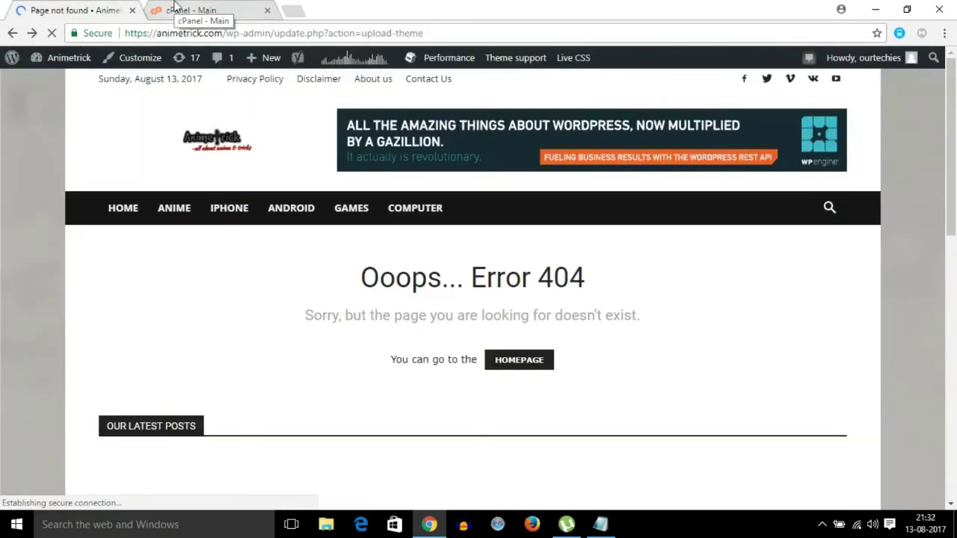
pyautogui.click(176, 9)
pyautogui.click(82, 8)
# Return to the dashboard's Themes page and check the installed themes for the uploaded theme.
pyautogui.moveTo(64, 58)
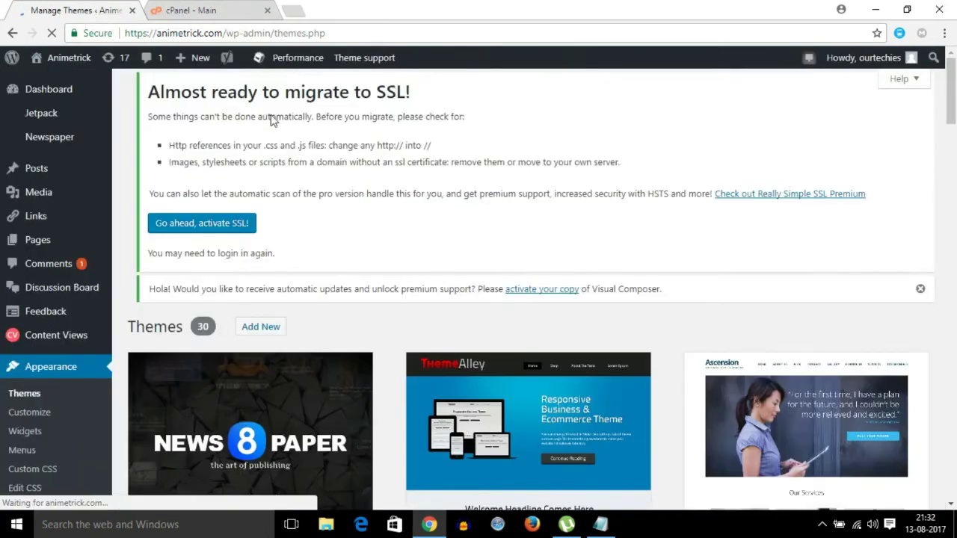
pyautogui.scroll(-5, 314, 151)
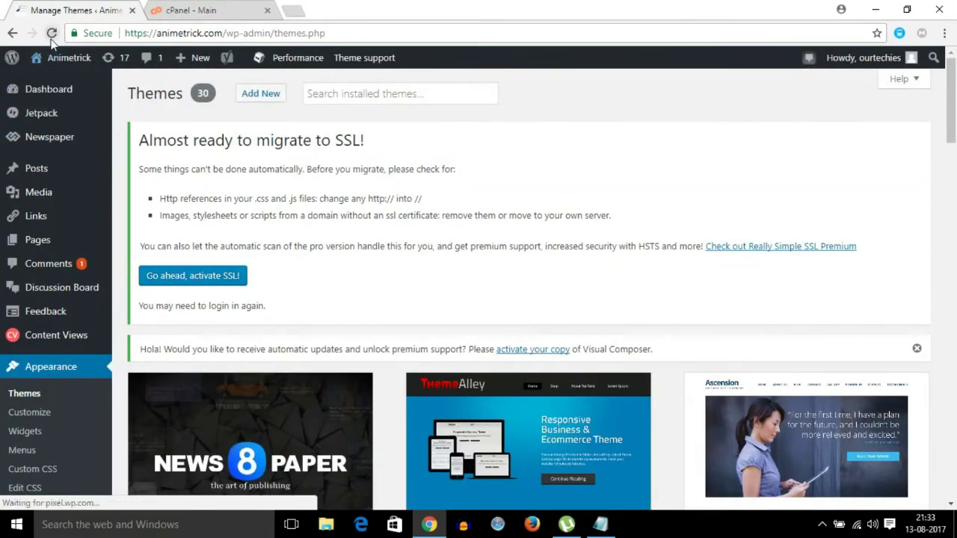
pyautogui.scroll(-10, 337, 217)
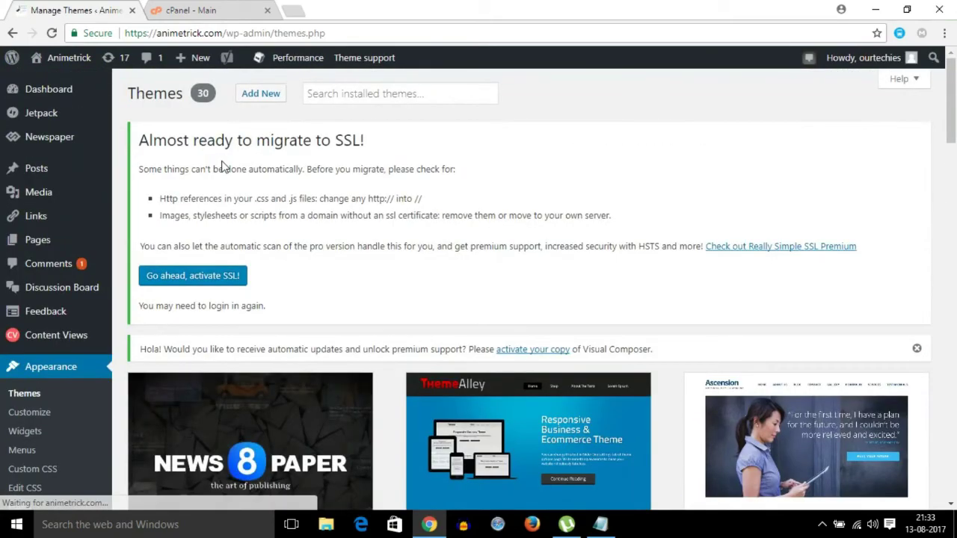
# Look through the installed themes list, including the Broken Themes section, for the Newsmag theme.
pyautogui.scroll(-15, 290, 180)
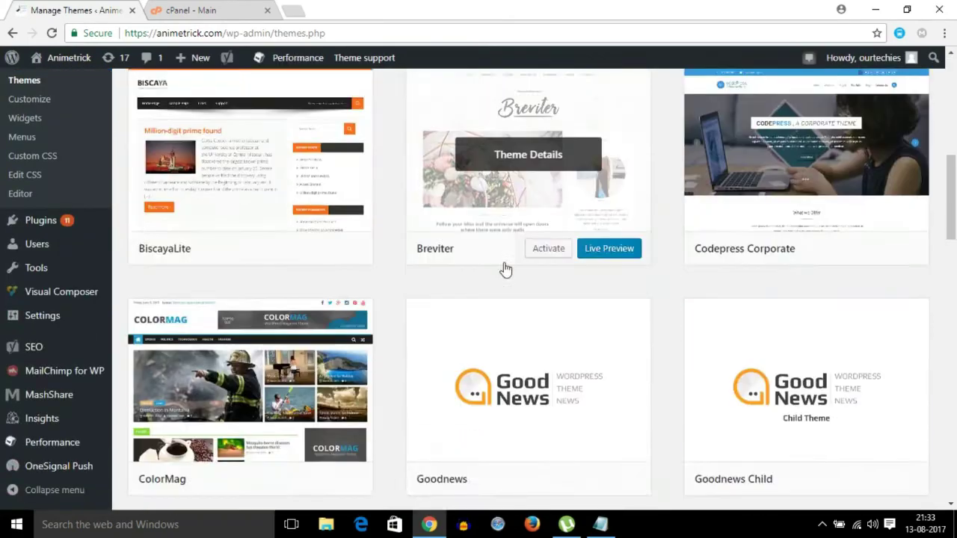
pyautogui.scroll(-10, 509, 269)
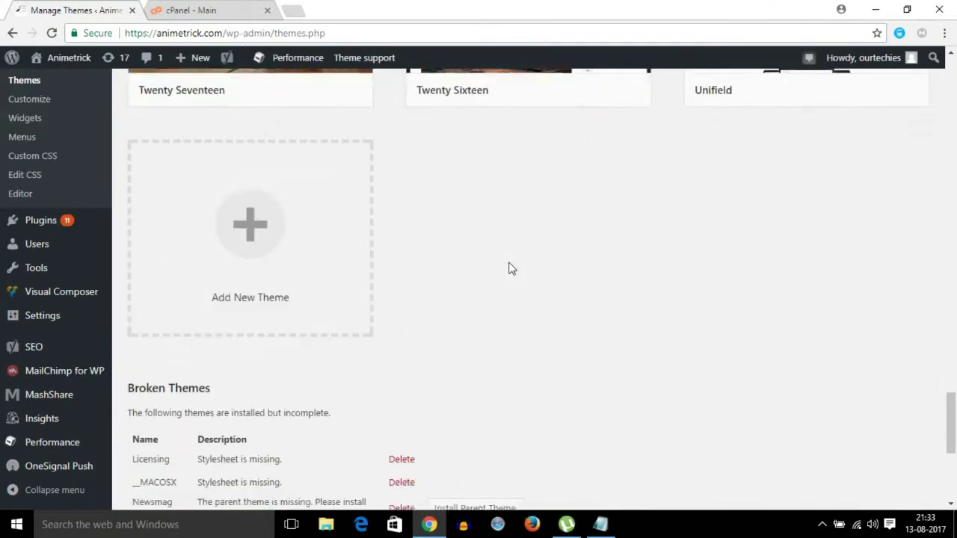
pyautogui.scroll(10, 508, 267)
pyautogui.scroll(15, 508, 268)
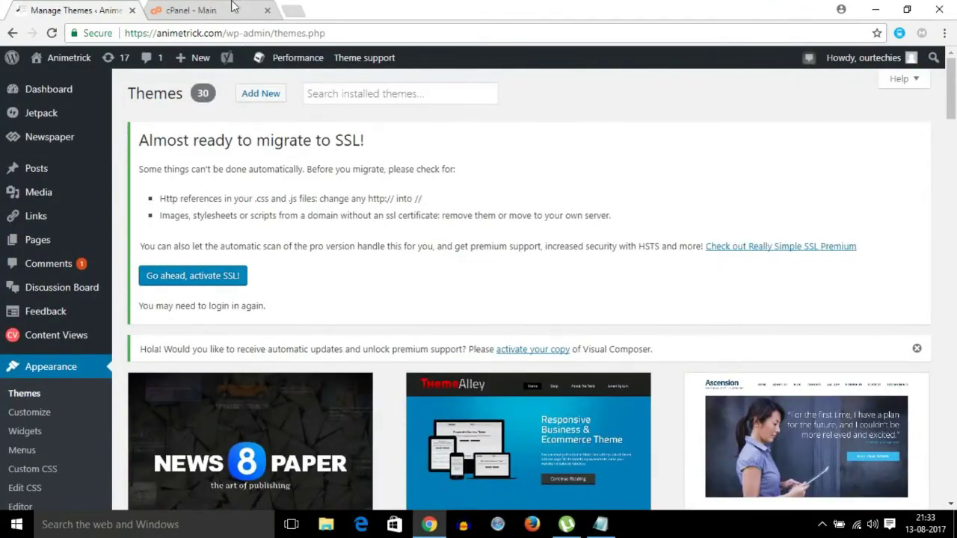
# Switch to the hosting account's cPanel and open File Manager at the Public FTP Root with hidden files shown.
pyautogui.click(232, 8)
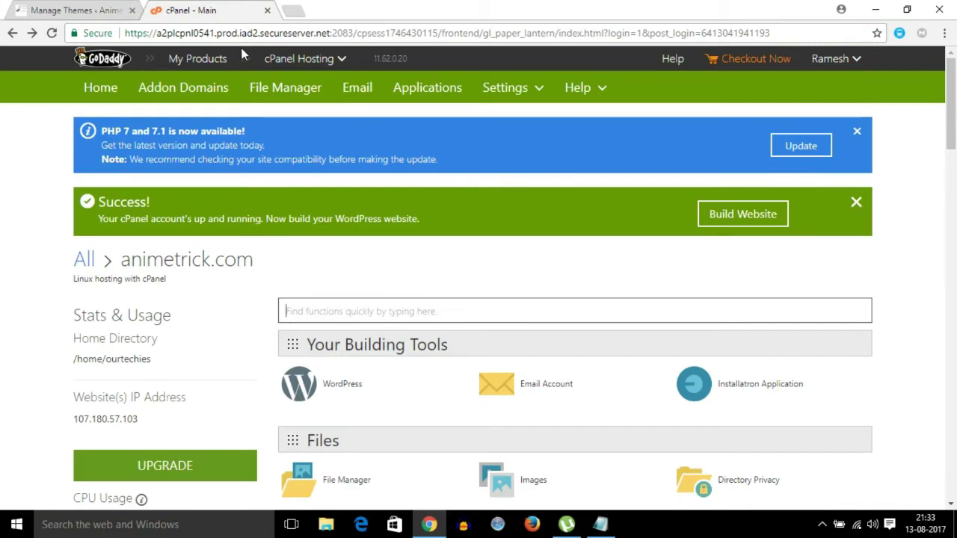
pyautogui.scroll(-6, 367, 289)
pyautogui.scroll(4, 344, 281)
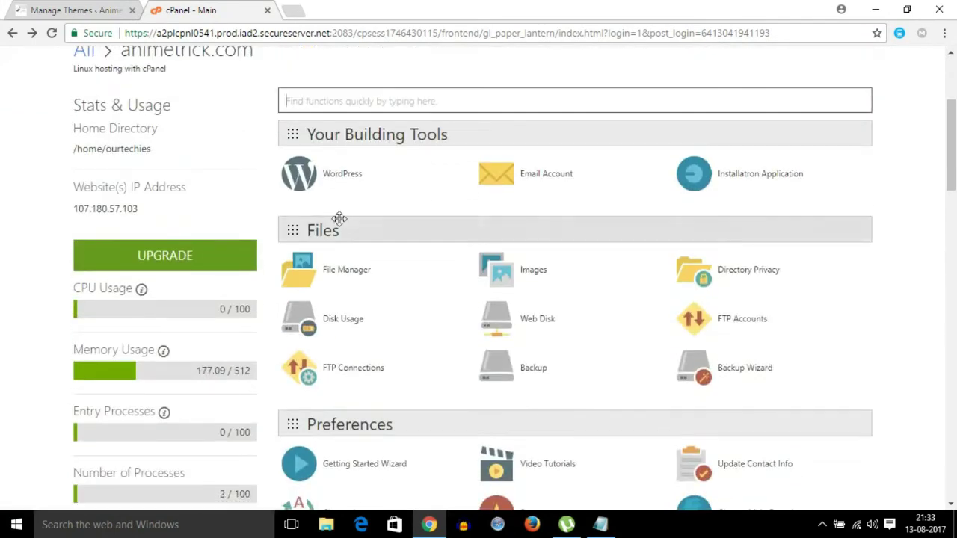
pyautogui.click(343, 271)
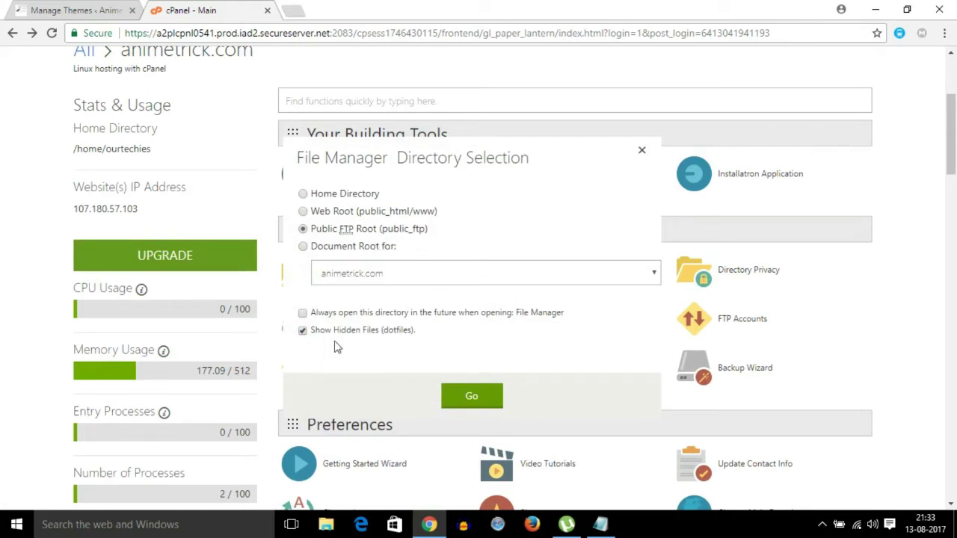
pyautogui.click(468, 398)
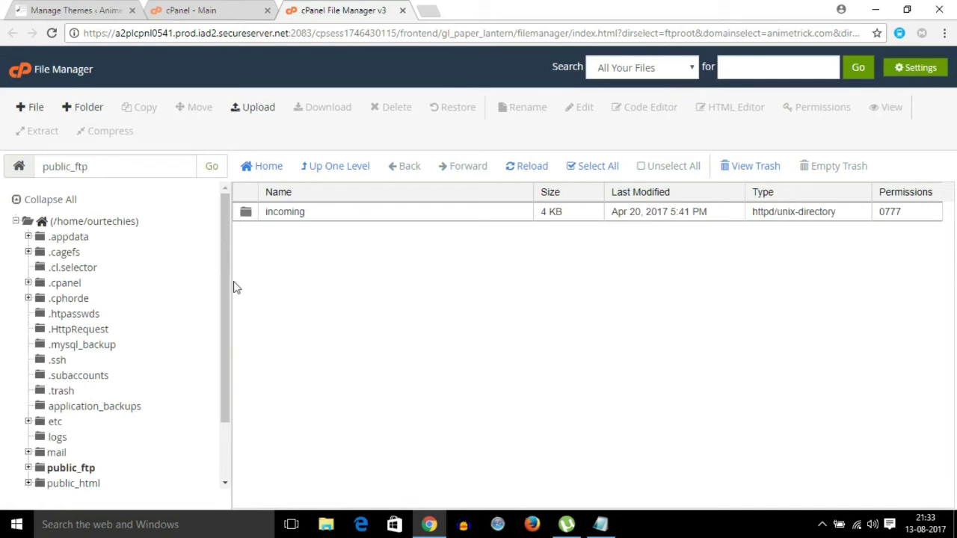
# Go to the public_html/wp-content/themes folder in File Manager.
pyautogui.scroll(-1, 127, 426)
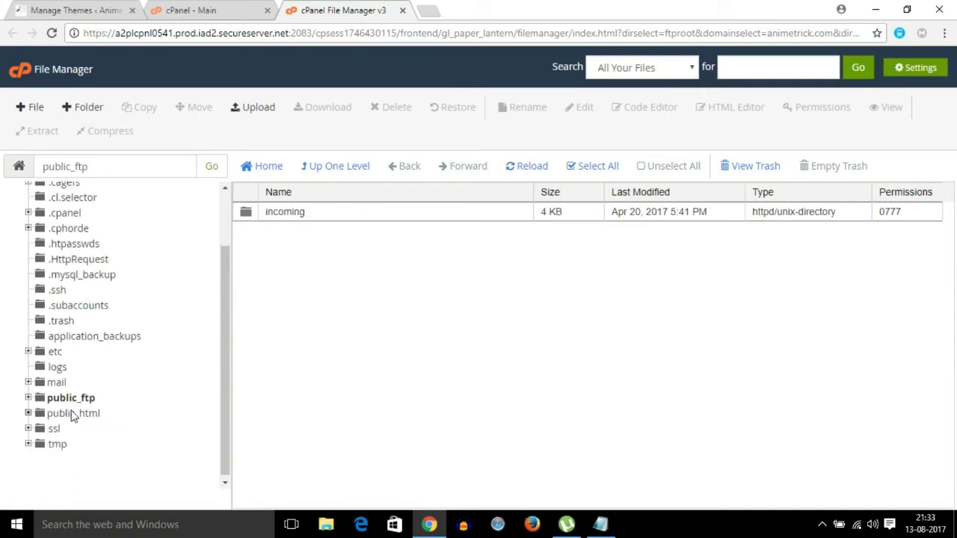
pyautogui.click(72, 414)
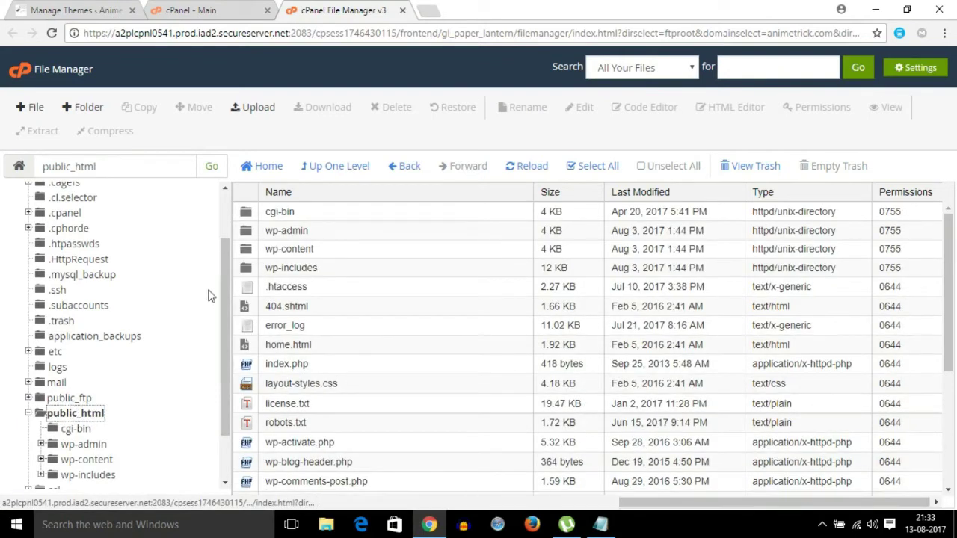
pyautogui.click(303, 232)
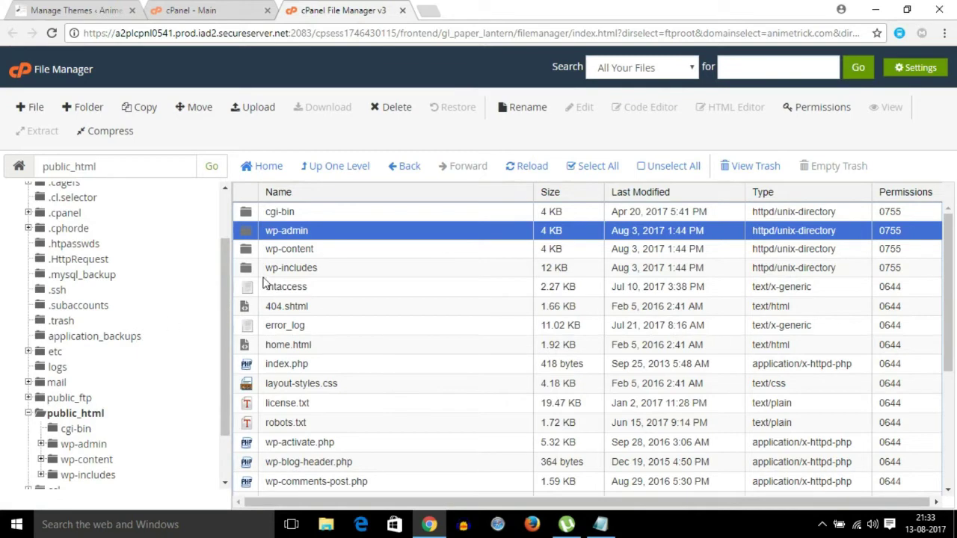
pyautogui.doubleClick(316, 249)
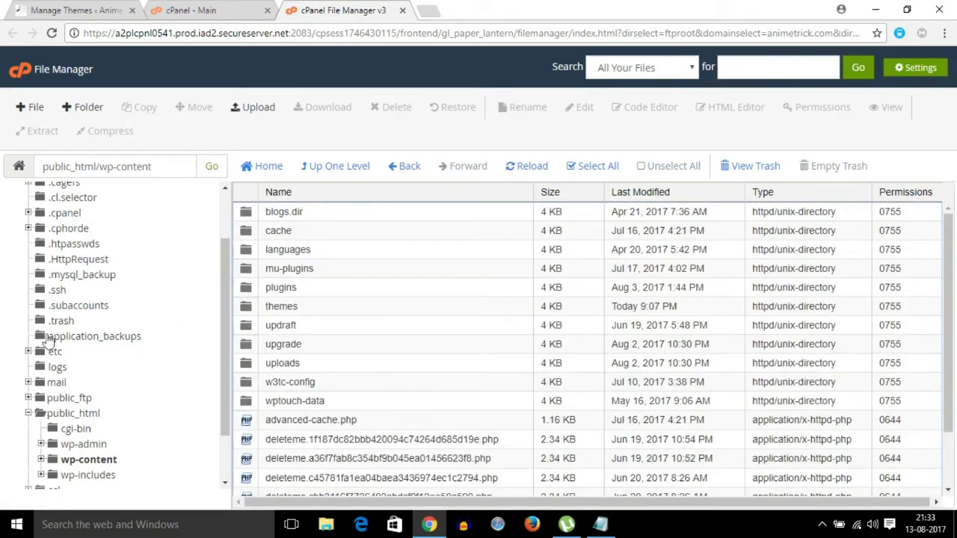
pyautogui.scroll(-2, 404, 309)
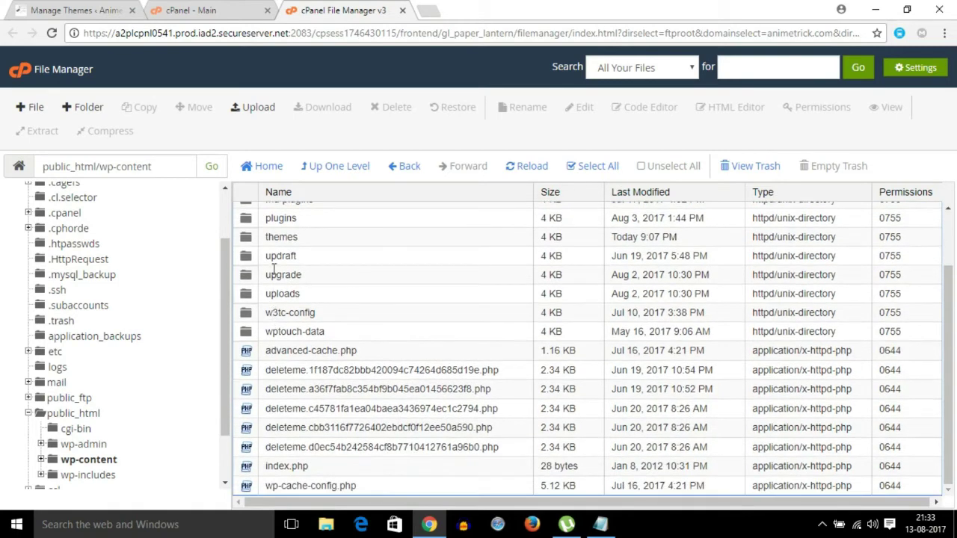
pyautogui.doubleClick(284, 239)
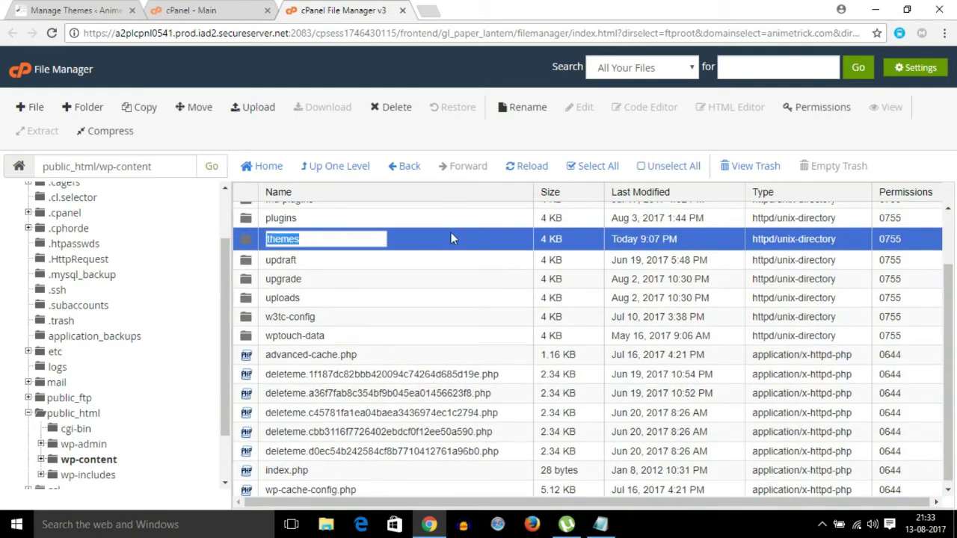
pyautogui.doubleClick(451, 238)
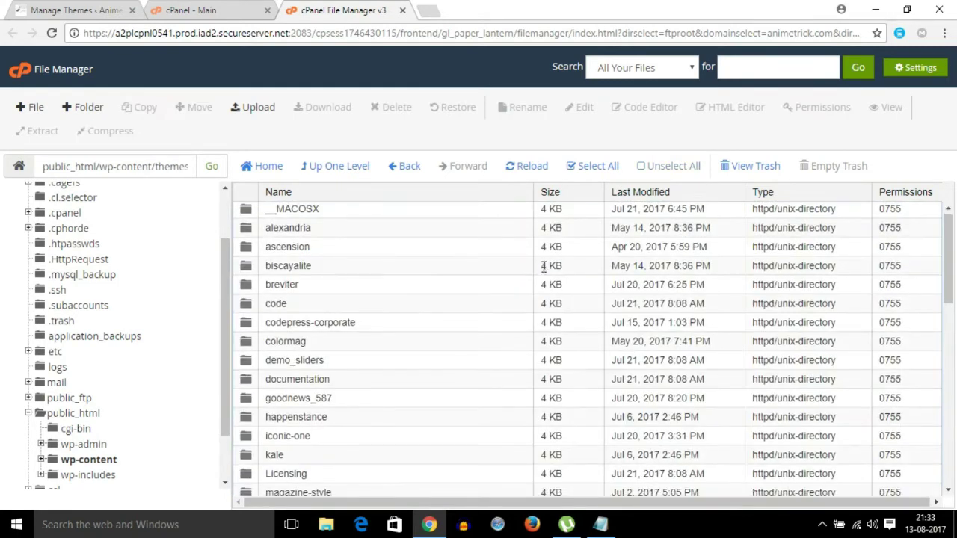
# Examine the folders and archives already stored in the themes directory.
pyautogui.scroll(-10, 514, 264)
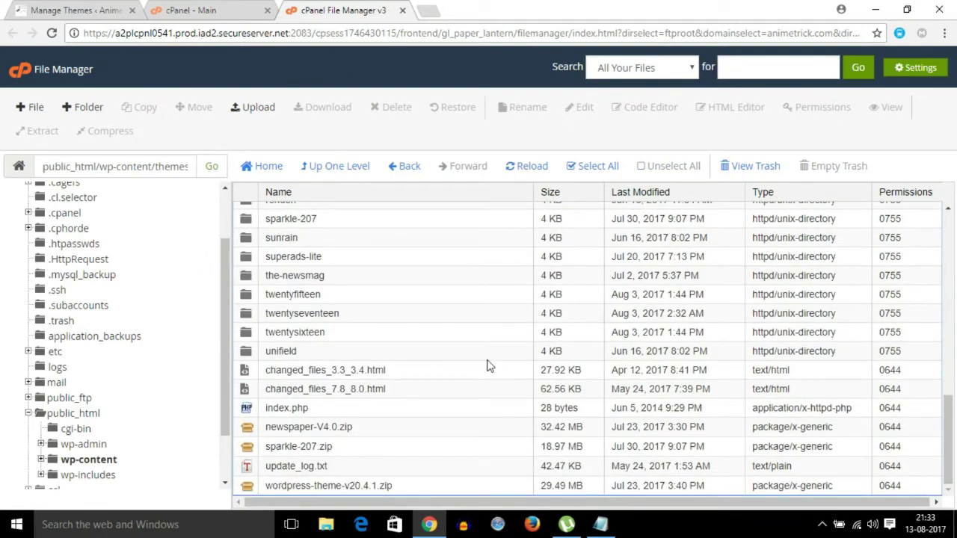
pyautogui.scroll(6, 487, 366)
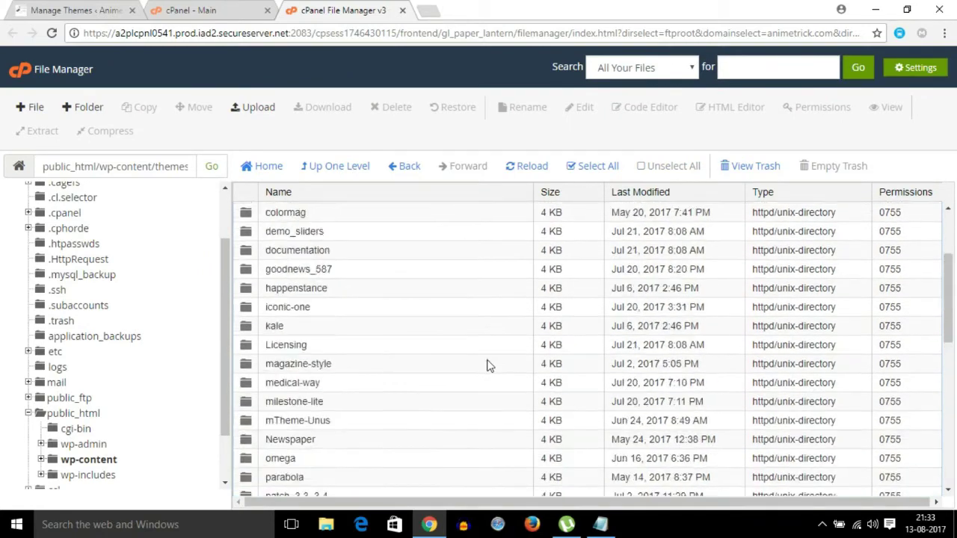
pyautogui.scroll(2, 486, 365)
pyautogui.scroll(-5, 487, 365)
pyautogui.scroll(-3, 487, 365)
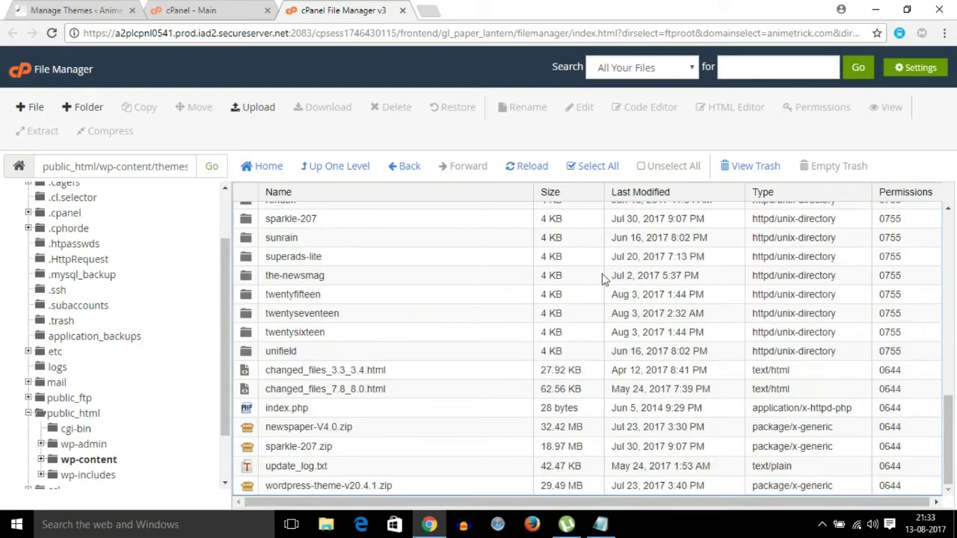
# On the desktop, move the newsmag-34 archive away from the file archive and view the contents of file.rar.
pyautogui.click(875, 10)
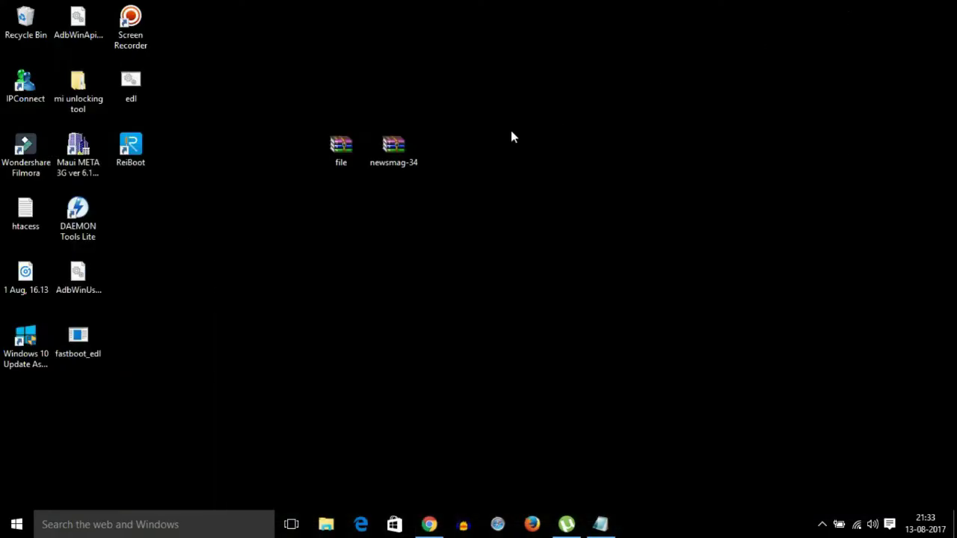
pyautogui.moveTo(387, 155); pyautogui.dragTo(509, 163)
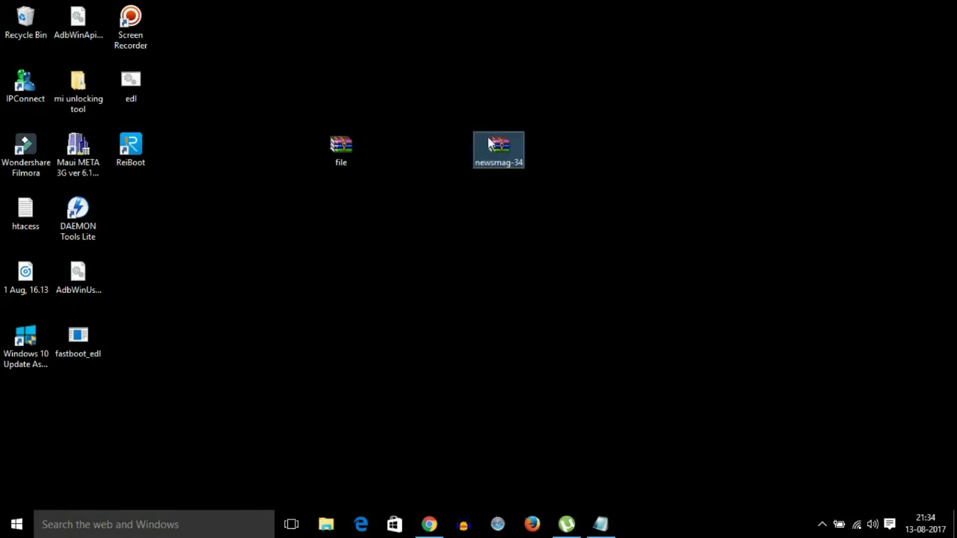
pyautogui.click(341, 155)
pyautogui.doubleClick(341, 156)
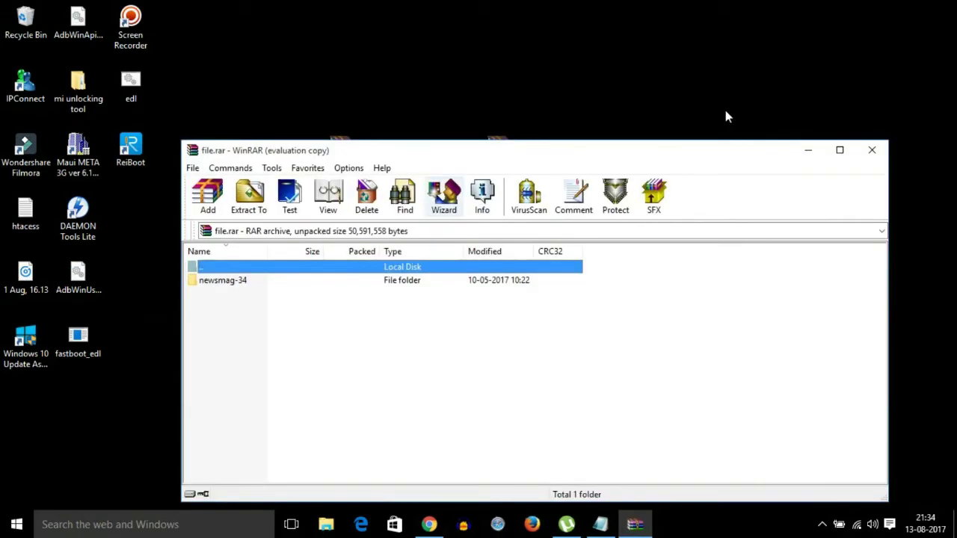
pyautogui.click(872, 149)
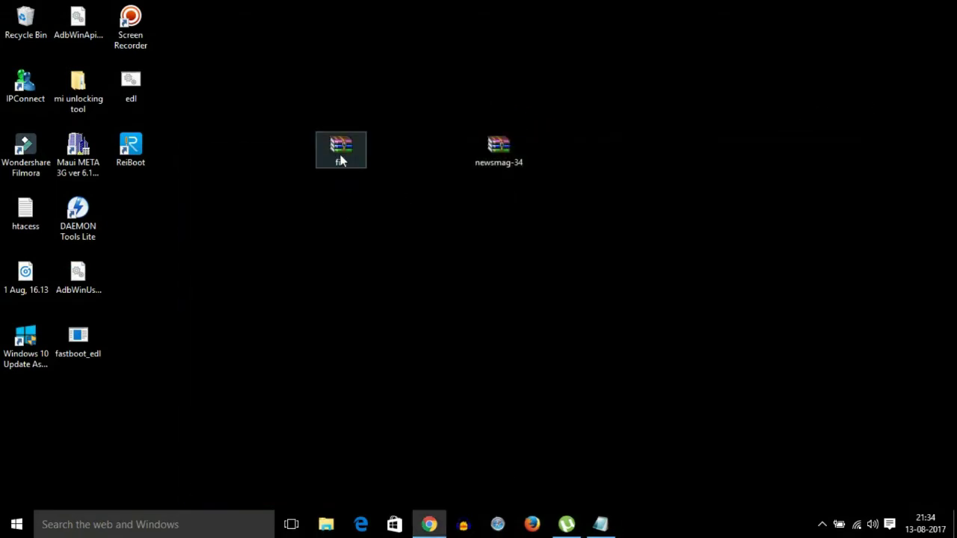
# Check the archive type of the desktop archive named file in its properties.
pyautogui.rightClick(342, 157)
pyautogui.click(379, 465)
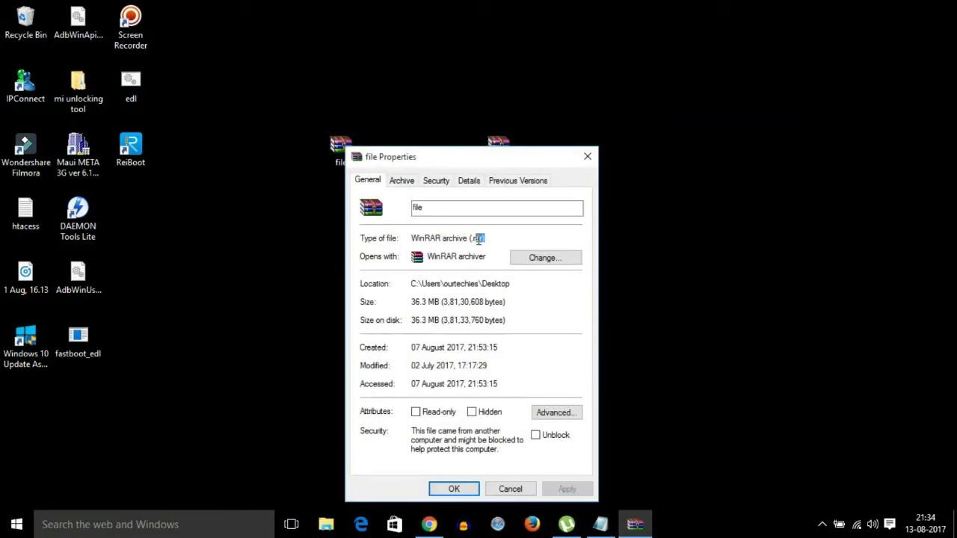
pyautogui.click(589, 157)
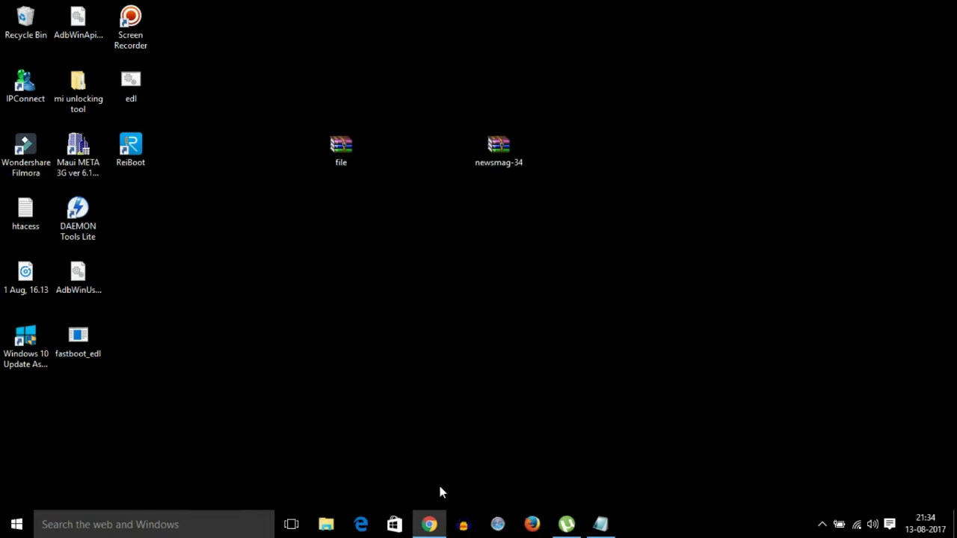
# Check the archive type of newsmag-34 on the desktop in its properties.
pyautogui.click(429, 524)
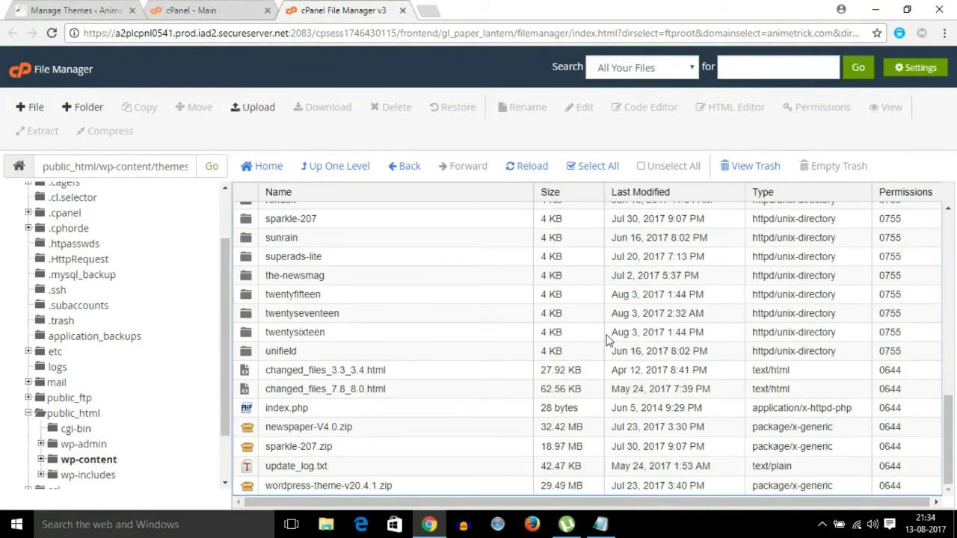
pyautogui.click(875, 9)
pyautogui.rightClick(523, 139)
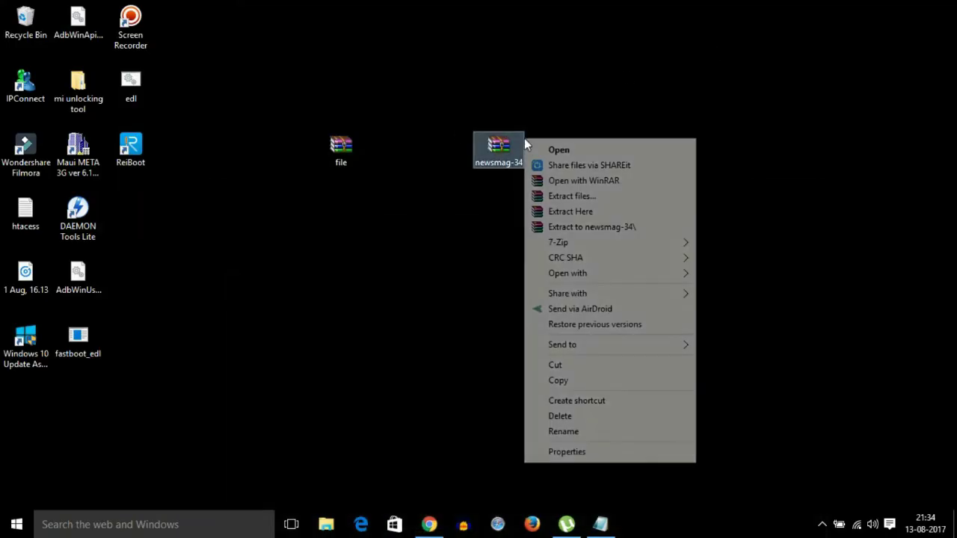
pyautogui.click(567, 451)
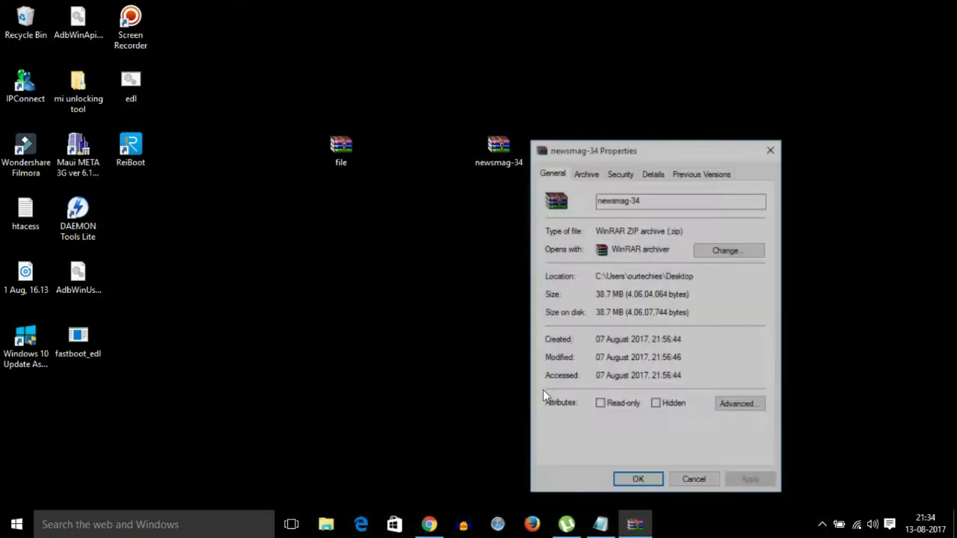
pyautogui.click(771, 150)
# Upload newsmag-34.zip from the Desktop into public_html/wp-content/themes through cPanel File Manager, and return to that folder.
pyautogui.click(429, 521)
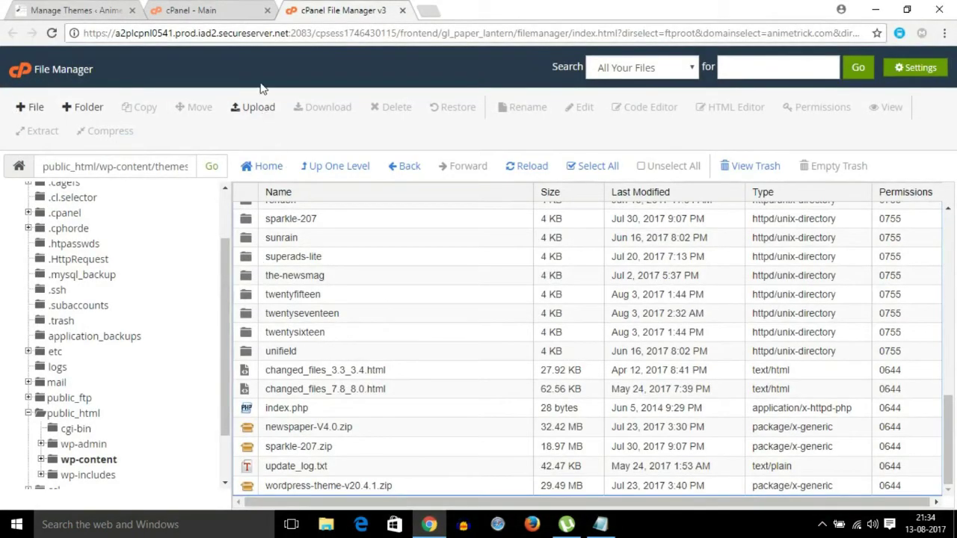
pyautogui.click(258, 107)
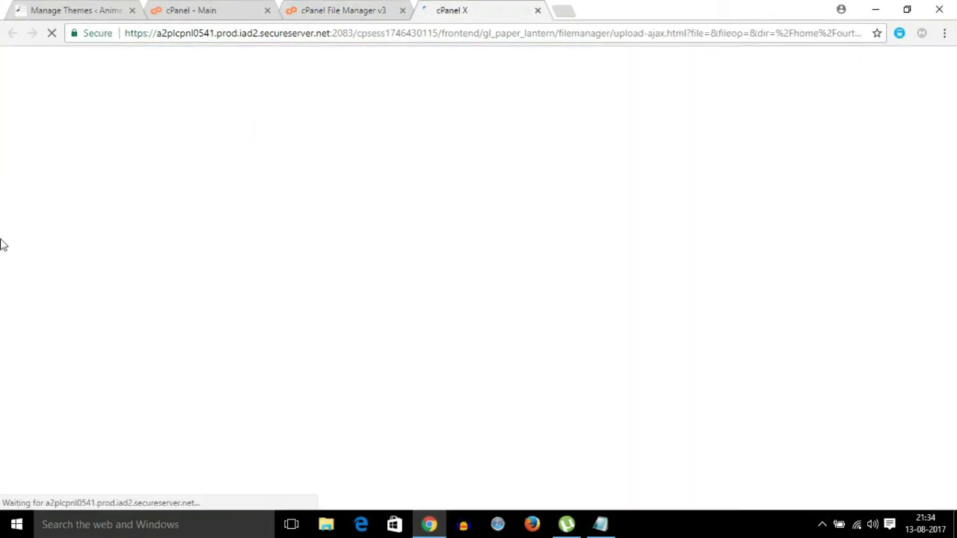
pyautogui.click(30, 172)
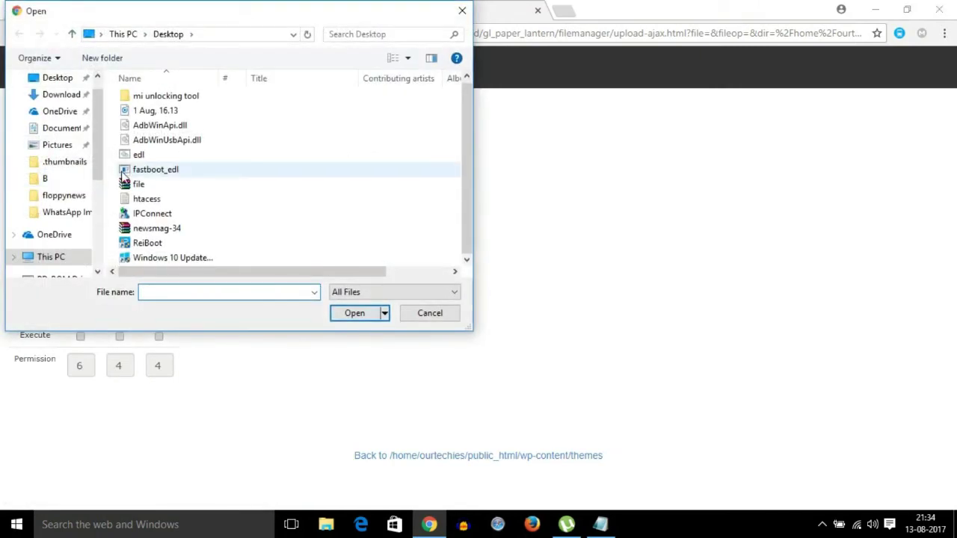
pyautogui.click(136, 233)
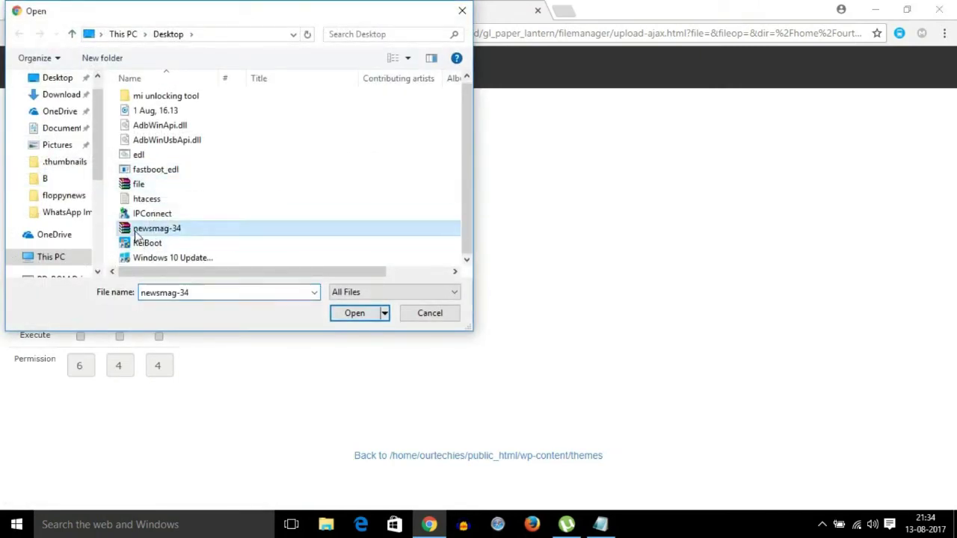
pyautogui.click(354, 314)
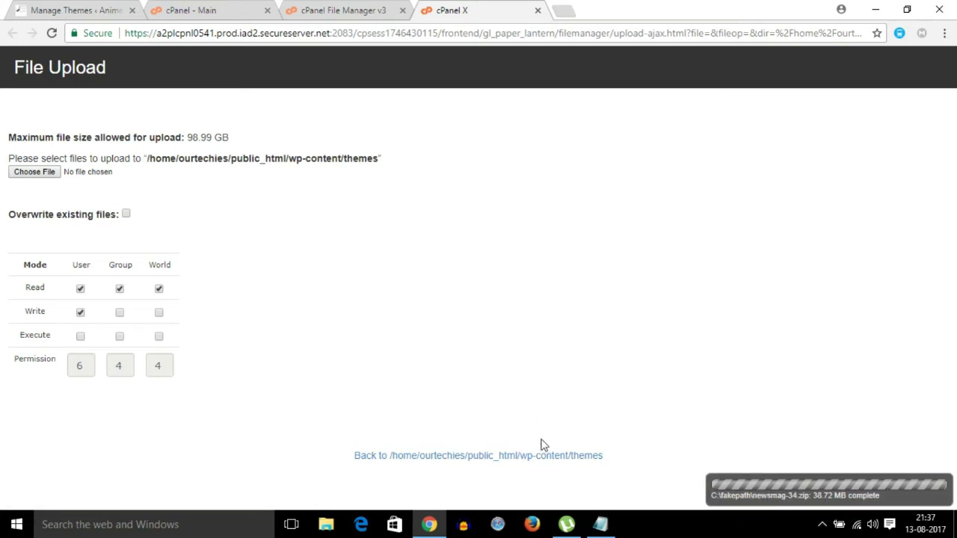
pyautogui.click(493, 456)
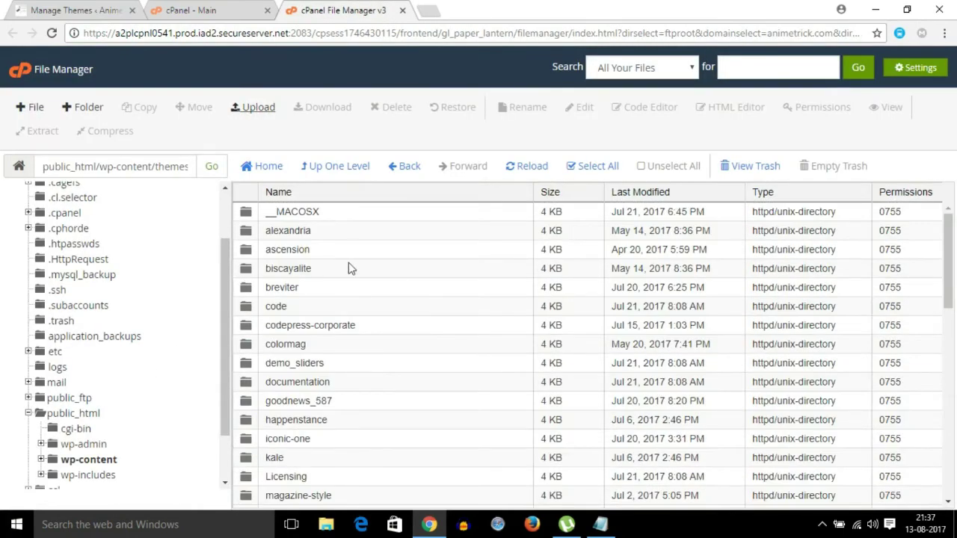
# Extract newsmag-34.zip into /public_html/wp-content/themes, review the extraction results and dismiss them.
pyautogui.scroll(-10, 373, 269)
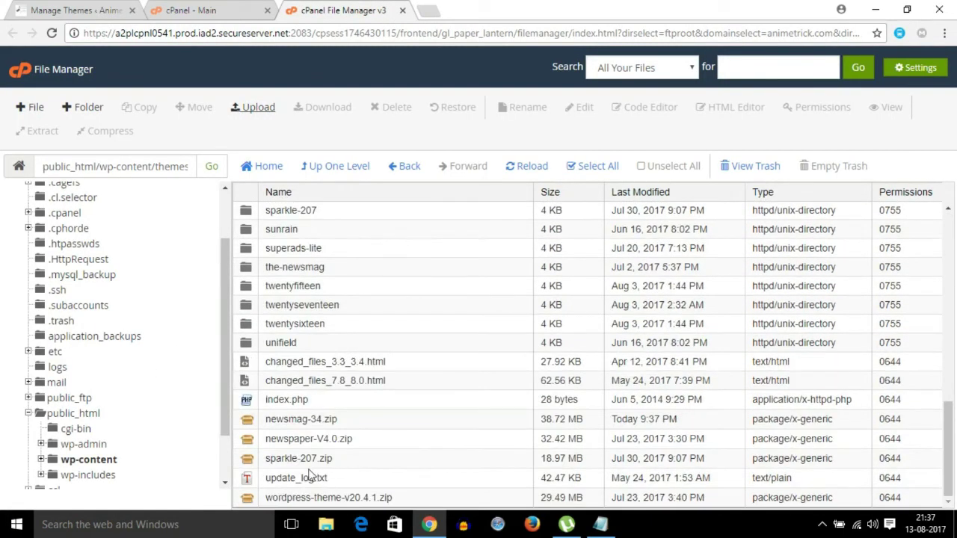
pyautogui.click(357, 417)
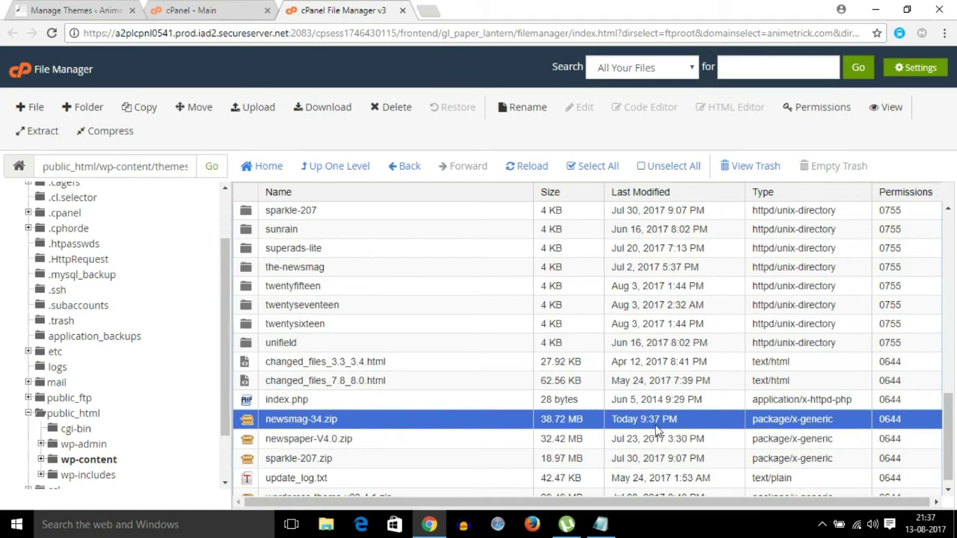
pyautogui.rightClick(397, 427)
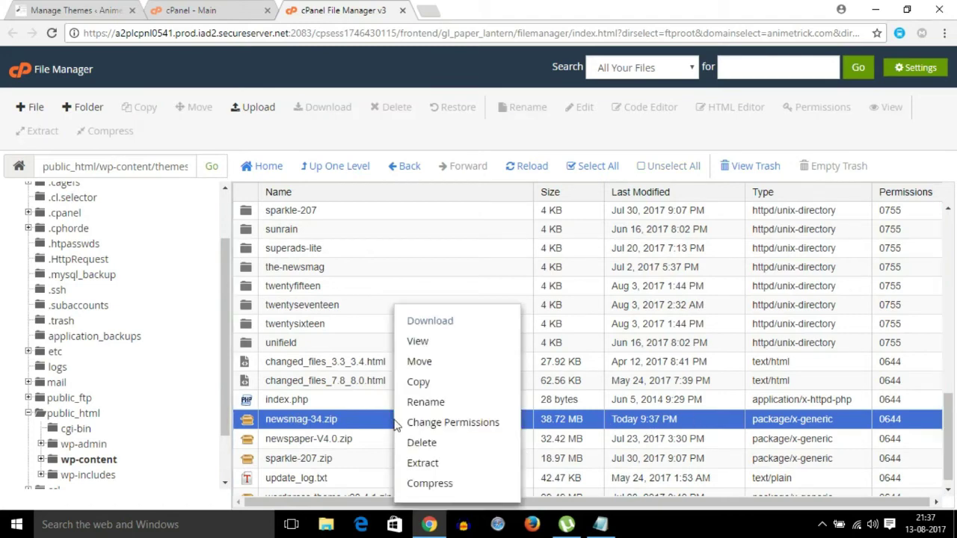
pyautogui.click(422, 464)
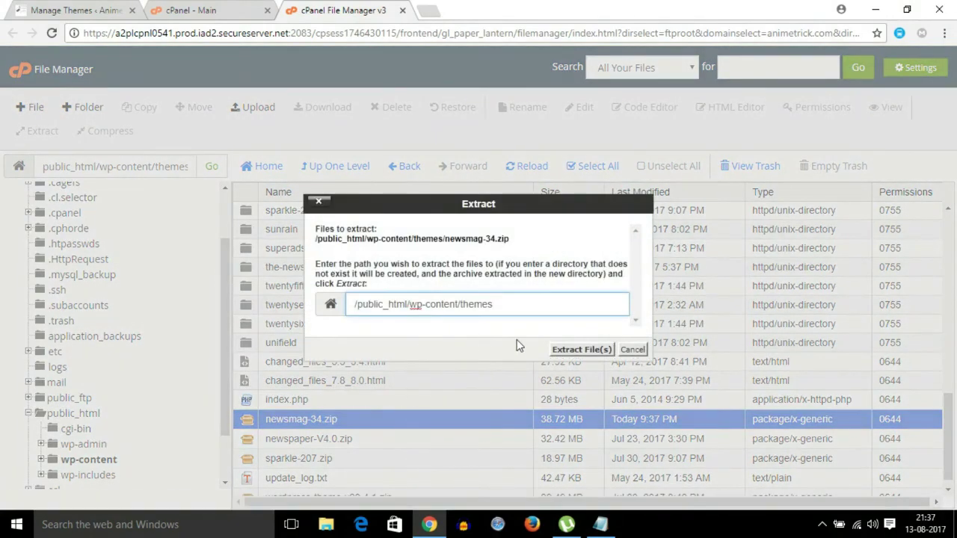
pyautogui.click(572, 345)
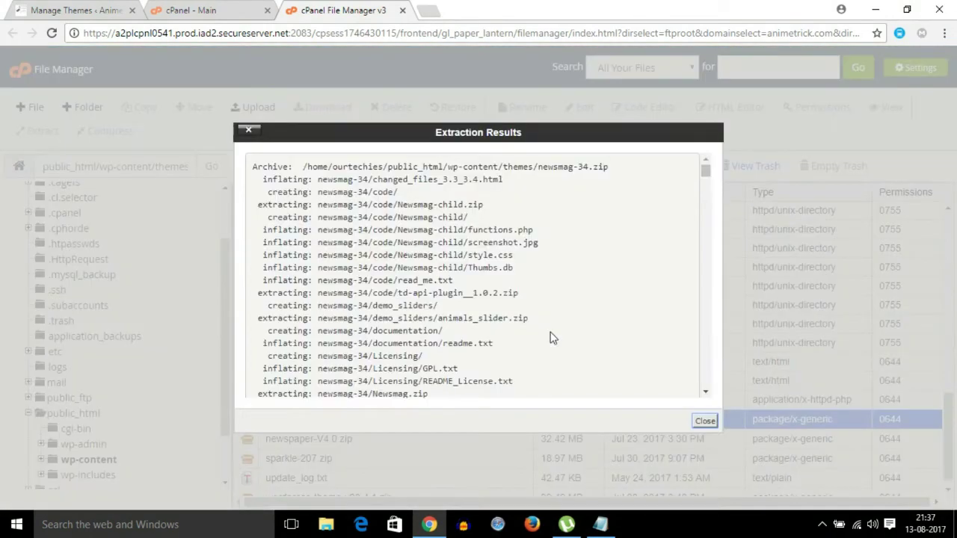
pyautogui.scroll(-15, 495, 314)
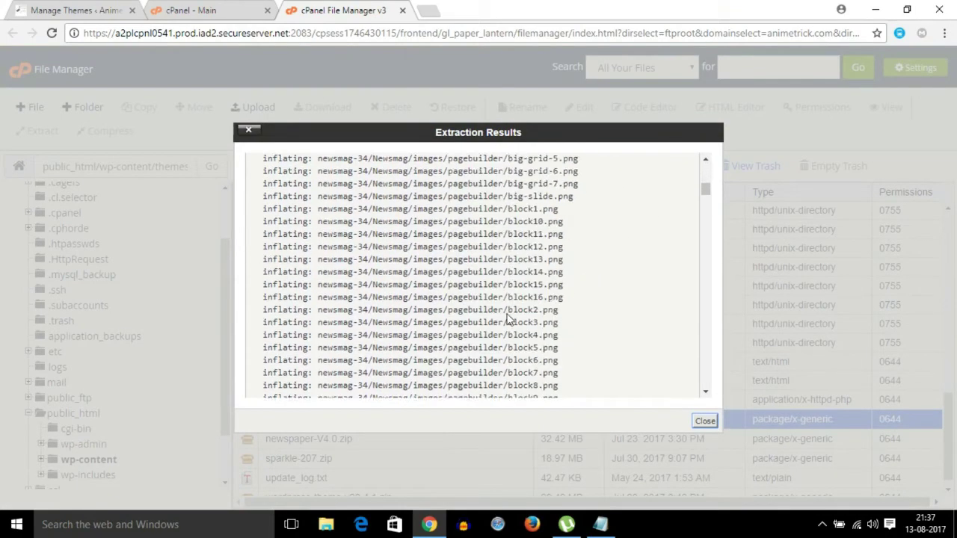
pyautogui.scroll(-20, 508, 314)
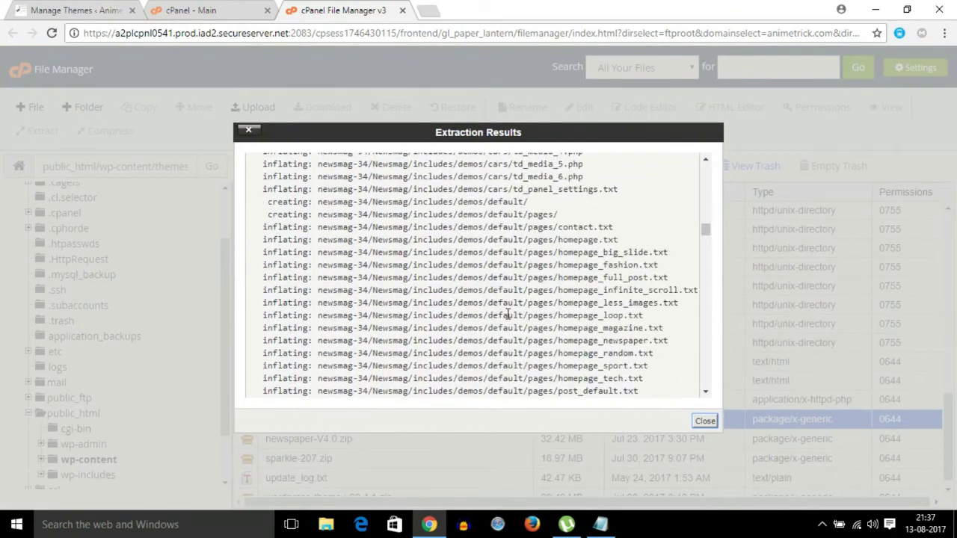
pyautogui.scroll(-20, 509, 314)
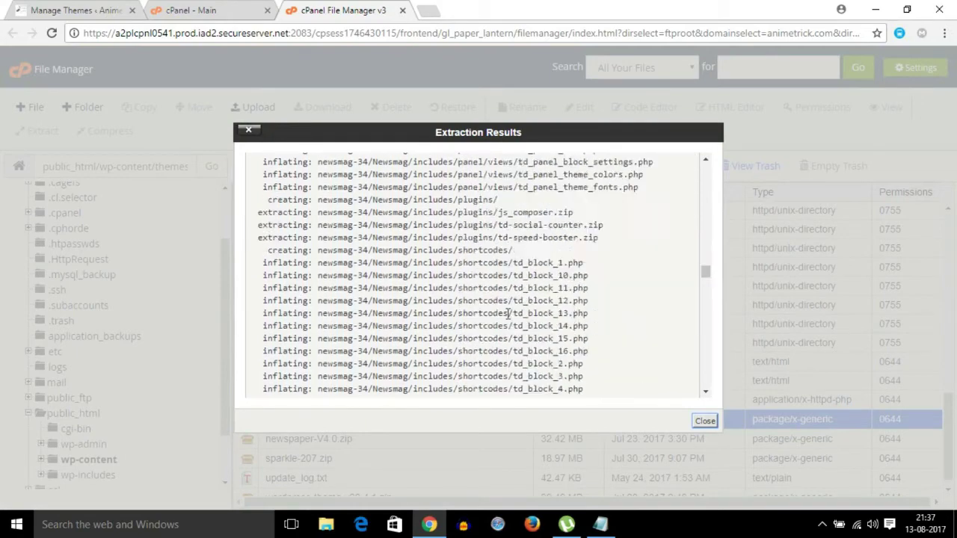
pyautogui.scroll(-12, 509, 320)
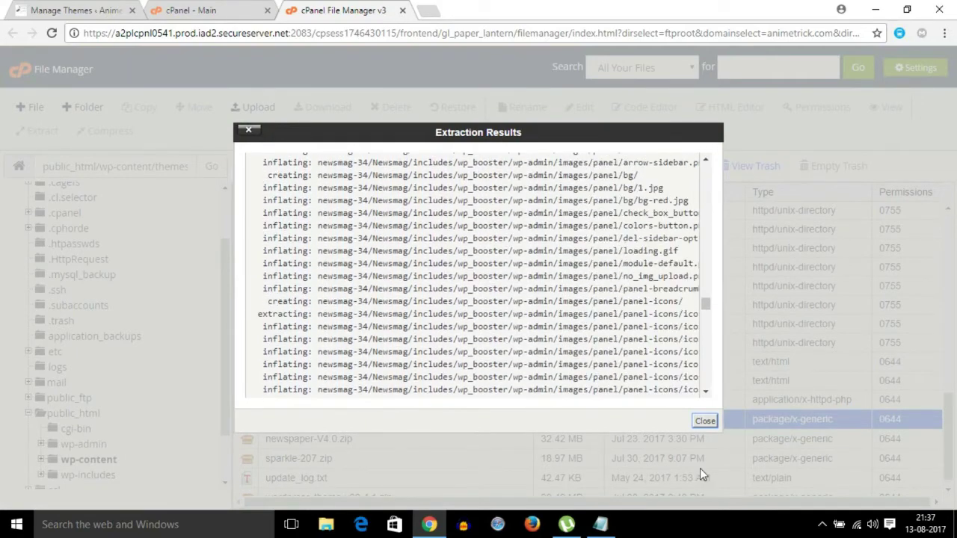
pyautogui.scroll(-20, 576, 378)
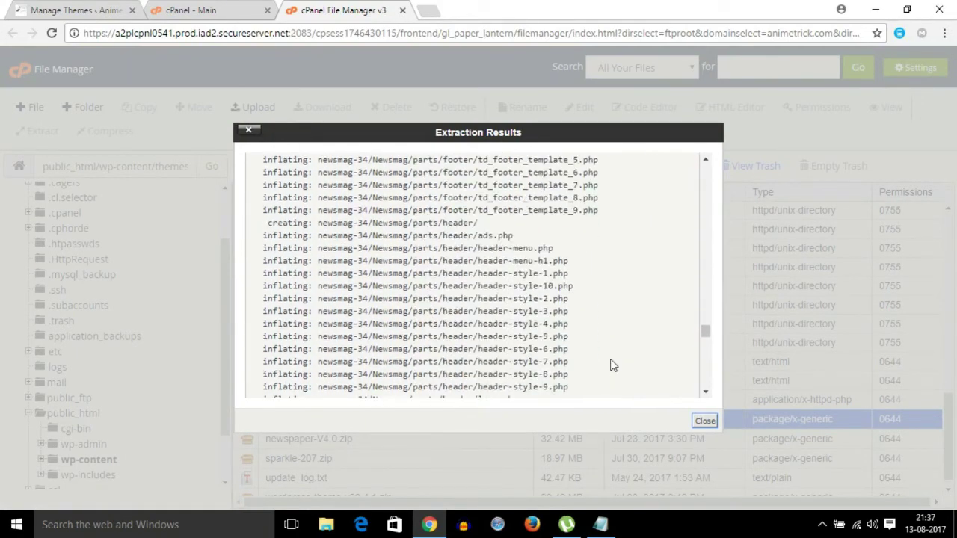
pyautogui.scroll(-3, 617, 375)
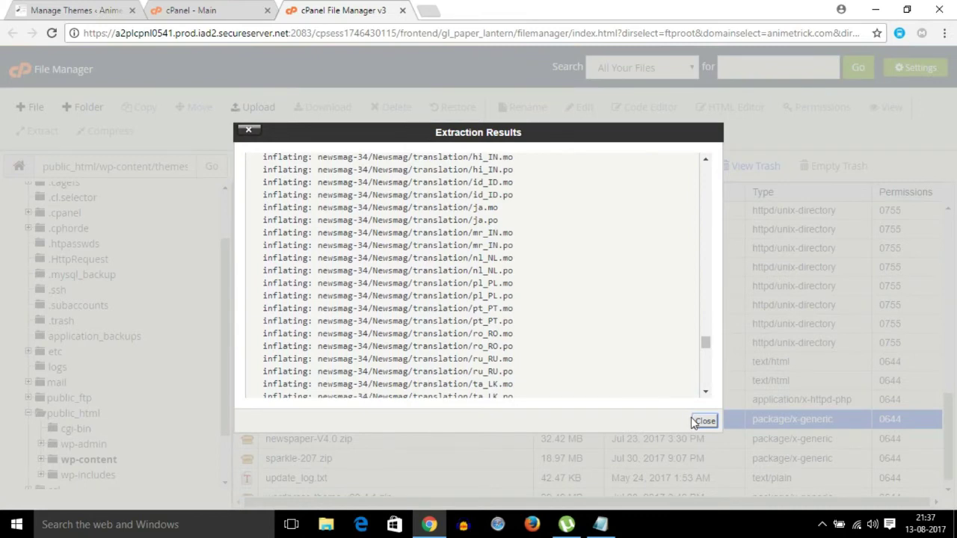
pyautogui.click(696, 420)
# Reload the File Manager and return to the public_html/wp-content/themes folder.
pyautogui.click(52, 33)
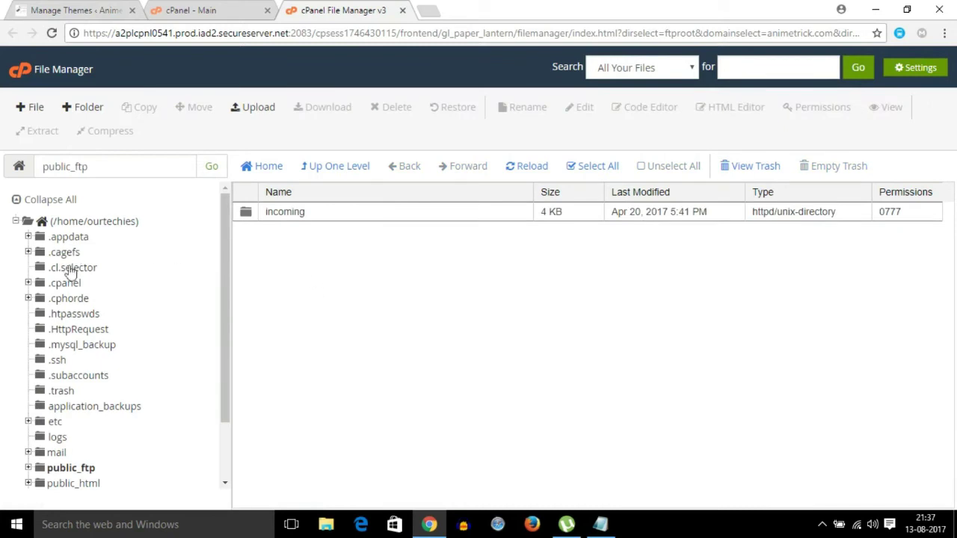
pyautogui.click(75, 484)
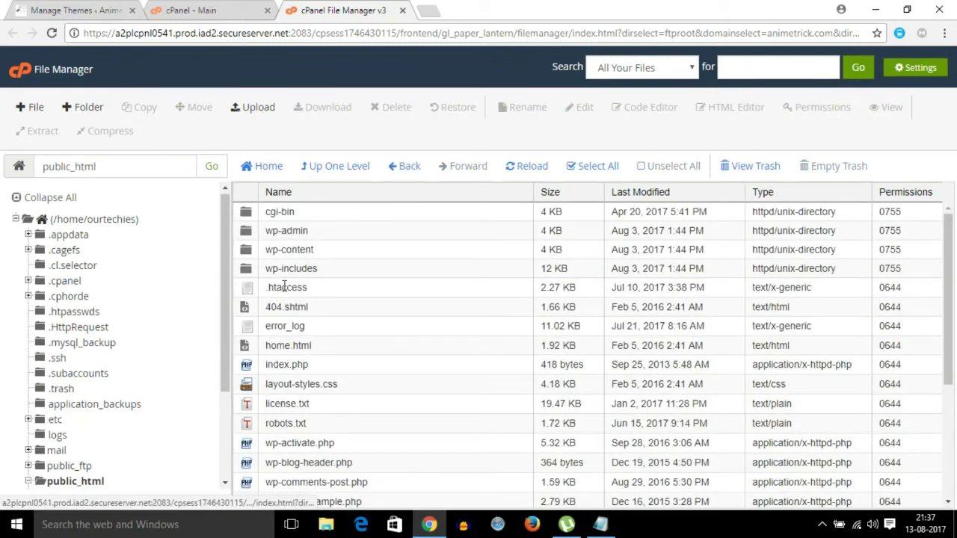
pyautogui.doubleClick(298, 253)
pyautogui.press('Escape')
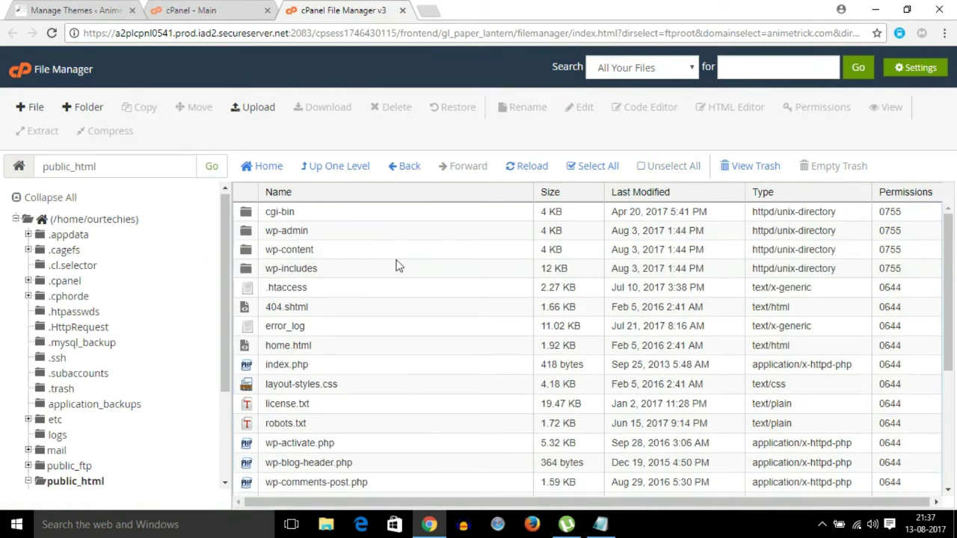
pyautogui.doubleClick(374, 269)
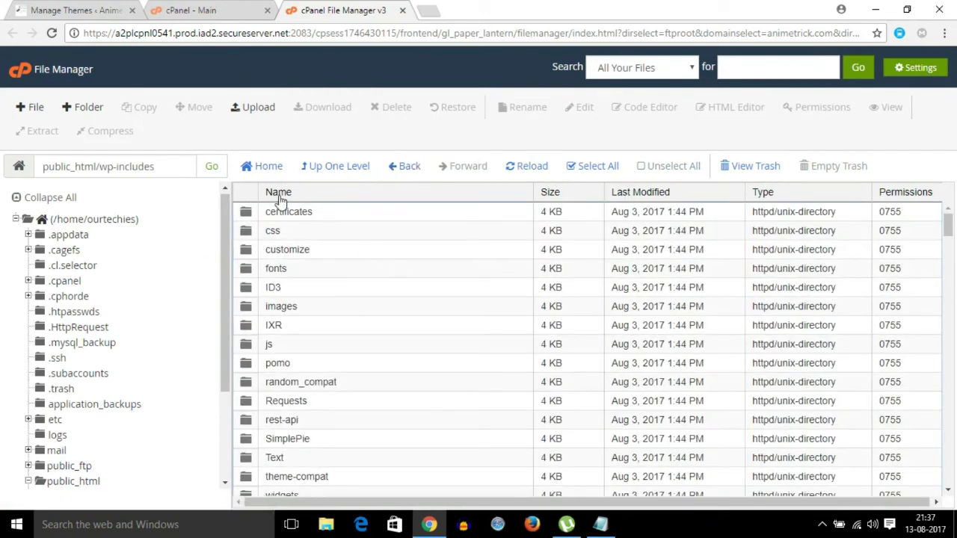
pyautogui.click(338, 166)
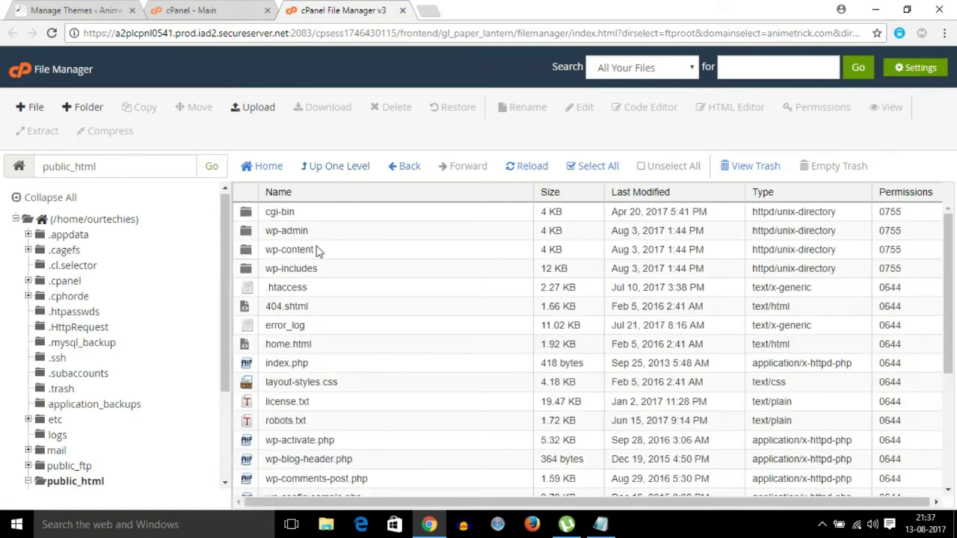
pyautogui.click(317, 251)
pyautogui.doubleClick(318, 251)
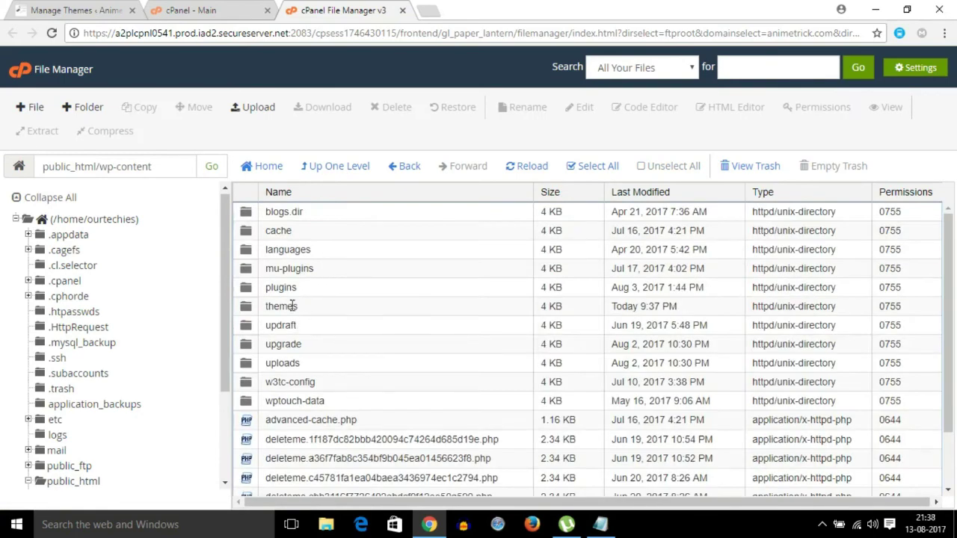
pyautogui.doubleClick(292, 306)
# Locate the extracted newsmag-34 folder in the themes directory and check its modification date.
pyautogui.scroll(-1, 329, 317)
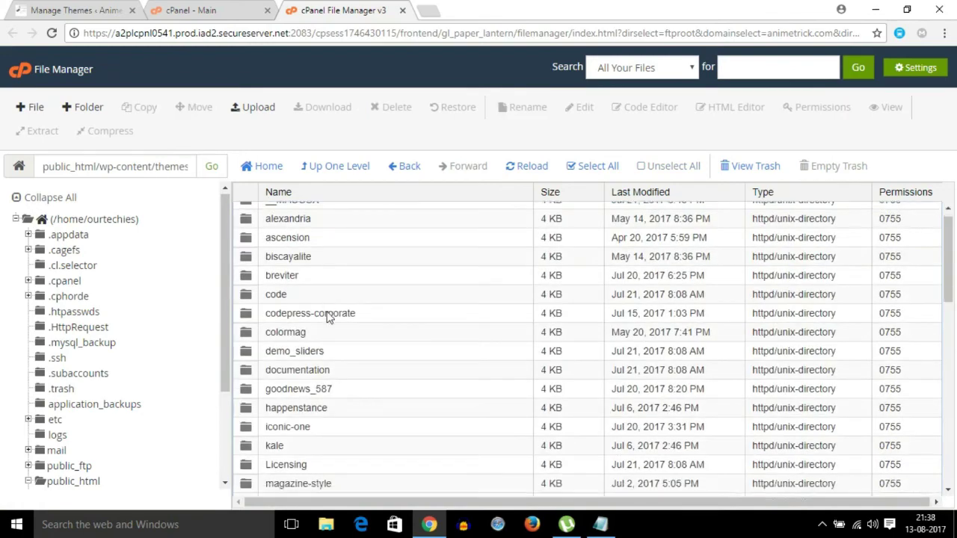
pyautogui.scroll(-8, 329, 318)
pyautogui.scroll(4, 304, 344)
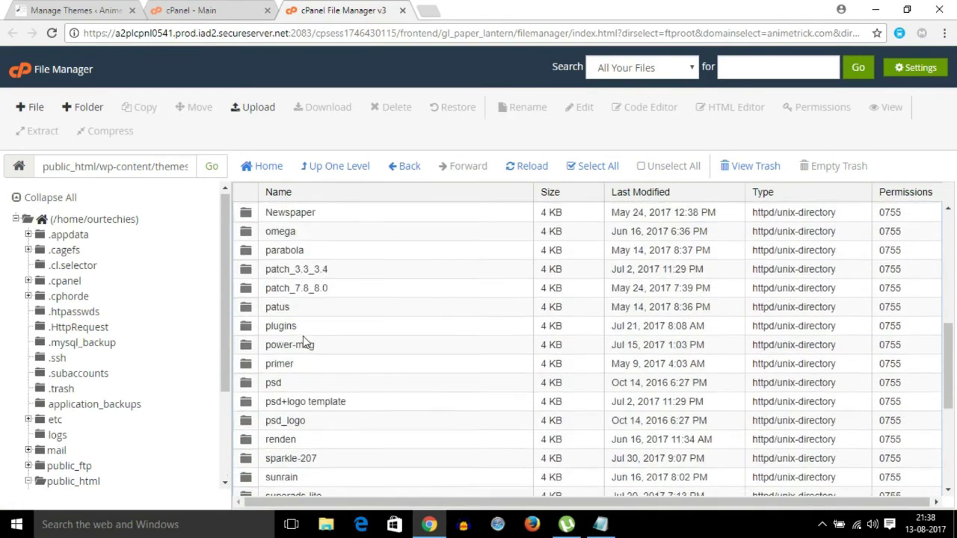
pyautogui.click(306, 214)
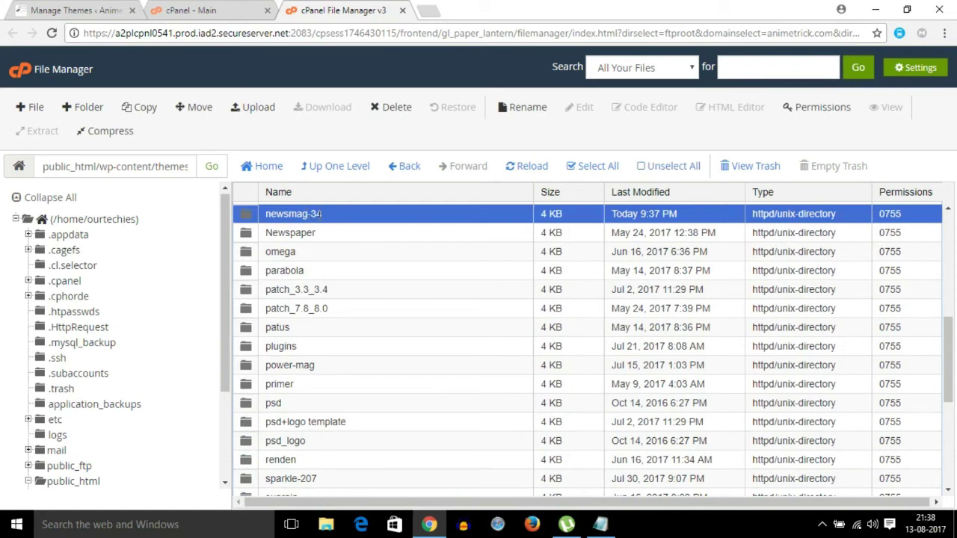
pyautogui.click(671, 249)
pyautogui.keyDown('shift'); pyautogui.click(684, 271); pyautogui.keyUp('shift')
# Switch to the WordPress Manage Themes page and reload it to refresh the list of installed themes.
pyautogui.click(198, 7)
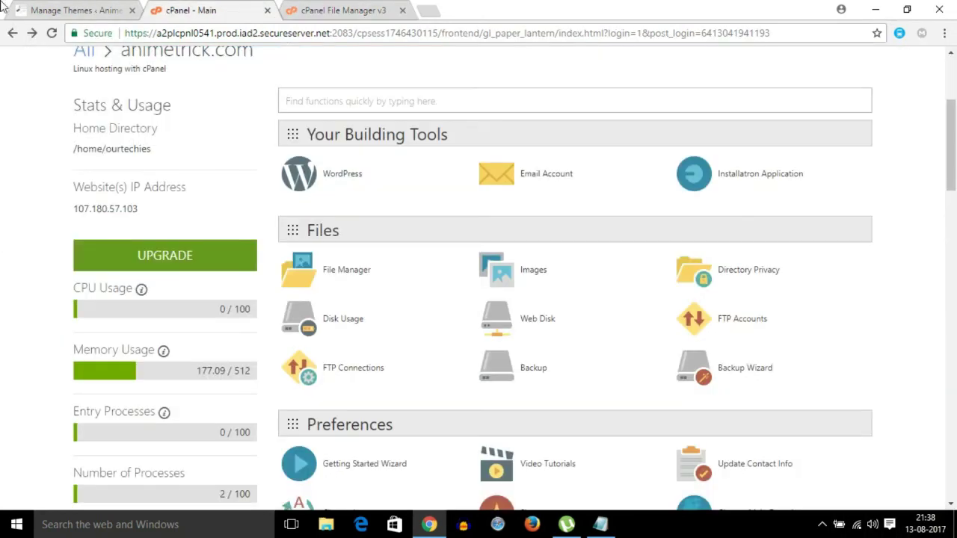
pyautogui.click(75, 9)
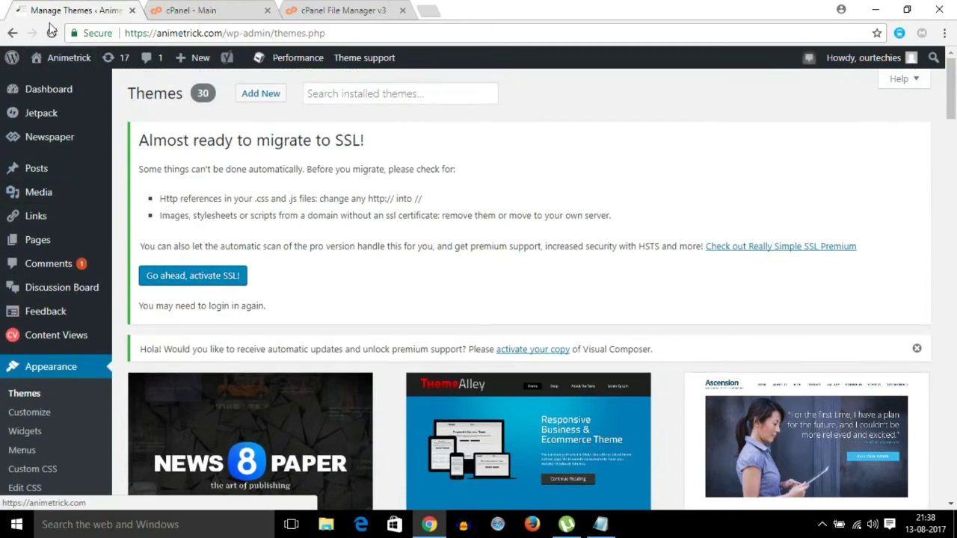
pyautogui.click(51, 32)
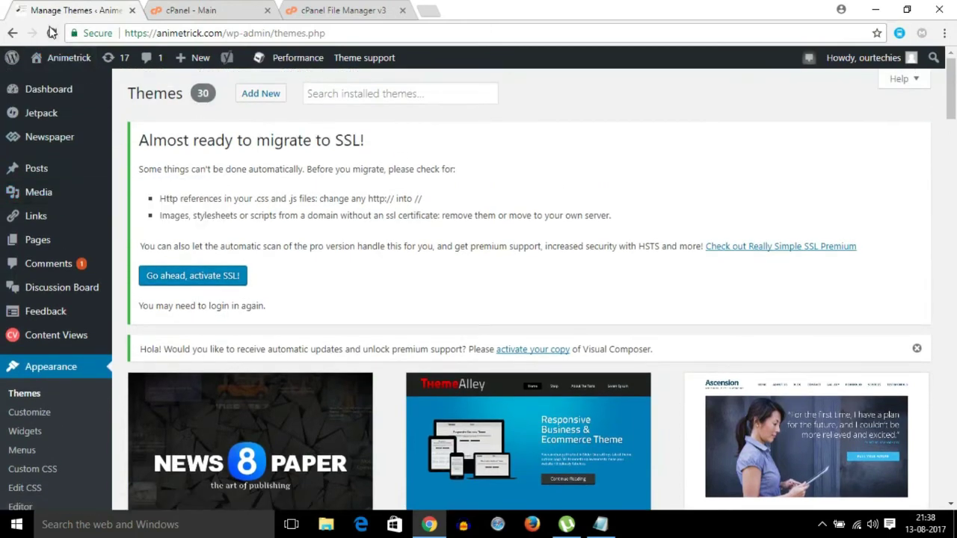
pyautogui.scroll(-2, 284, 285)
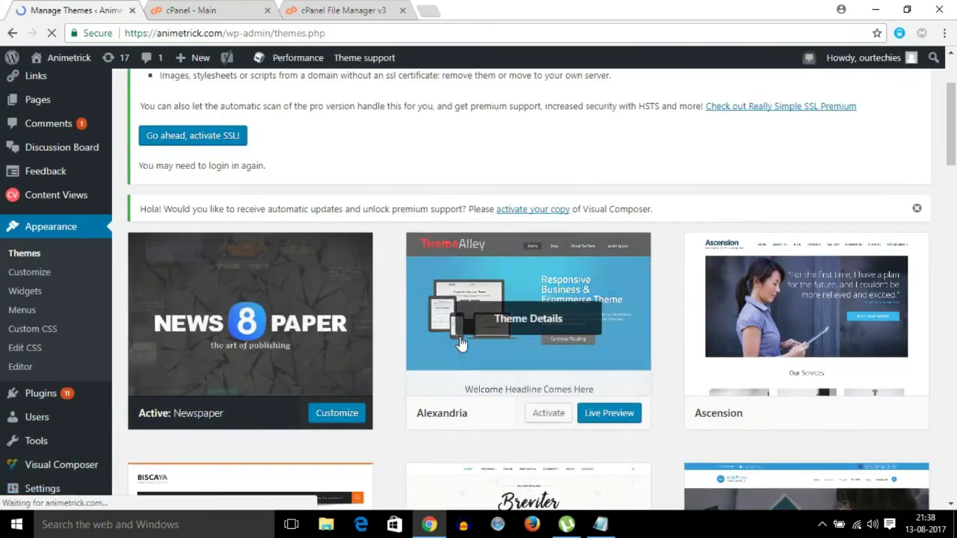
pyautogui.scroll(-3, 492, 321)
pyautogui.scroll(5, 294, 306)
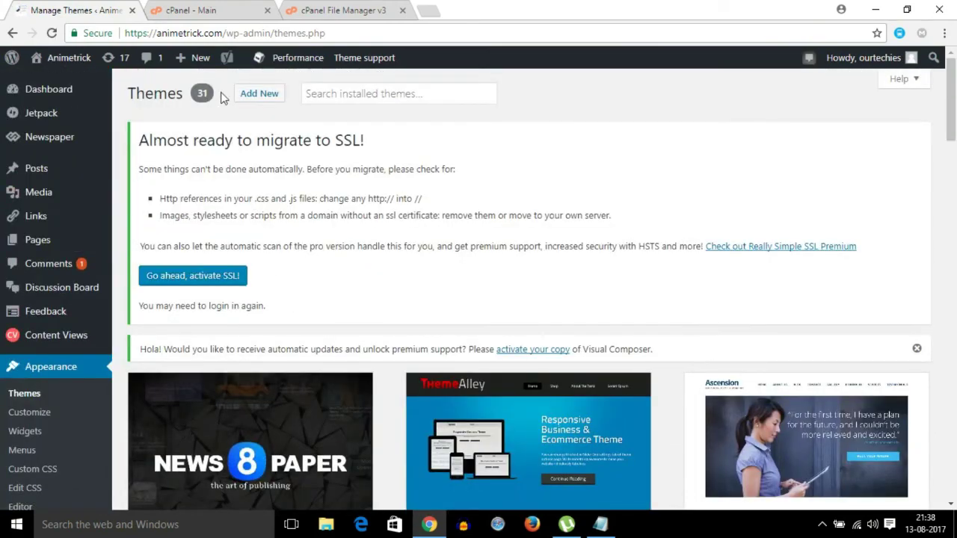
# Find the Newsmag theme among the installed themes and open its live preview.
pyautogui.scroll(-5, 625, 320)
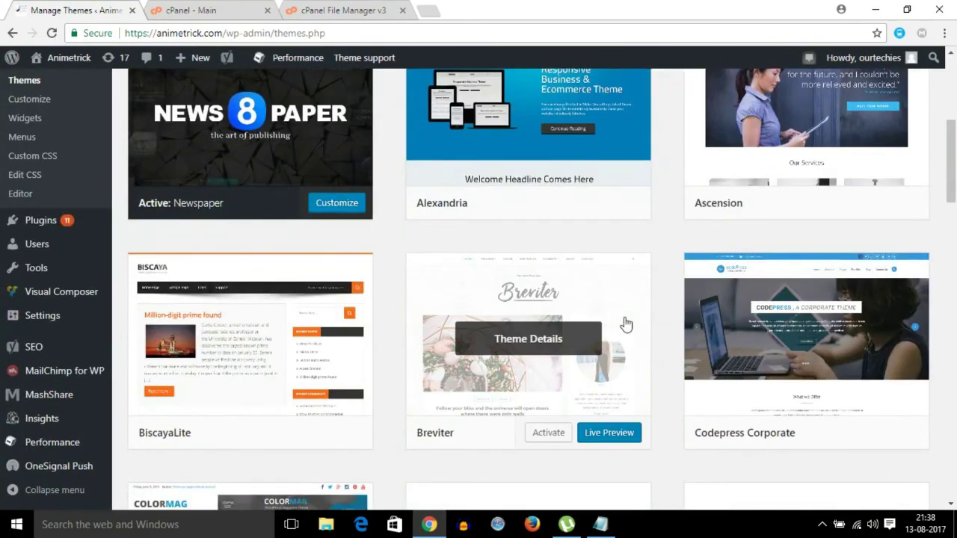
pyautogui.scroll(-10, 625, 323)
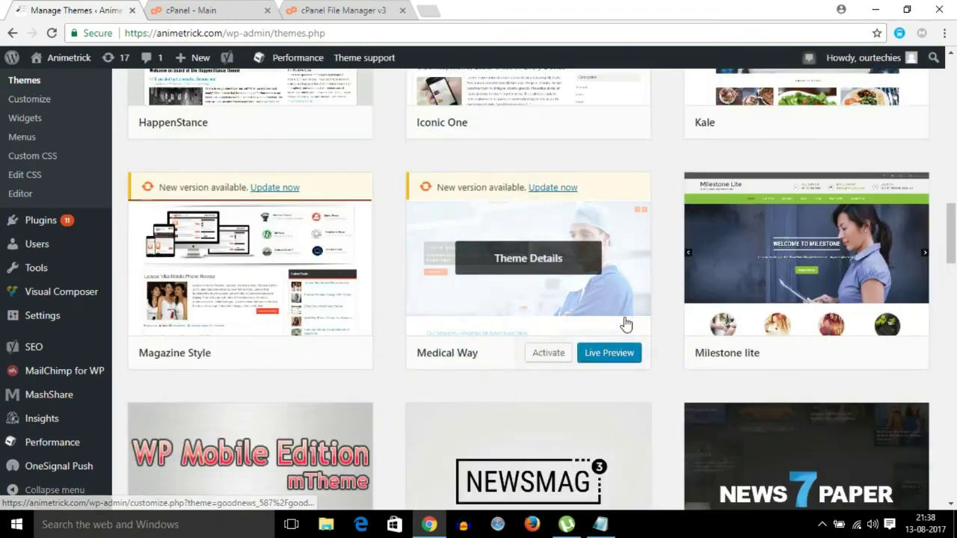
pyautogui.scroll(-6, 625, 323)
pyautogui.scroll(3, 613, 321)
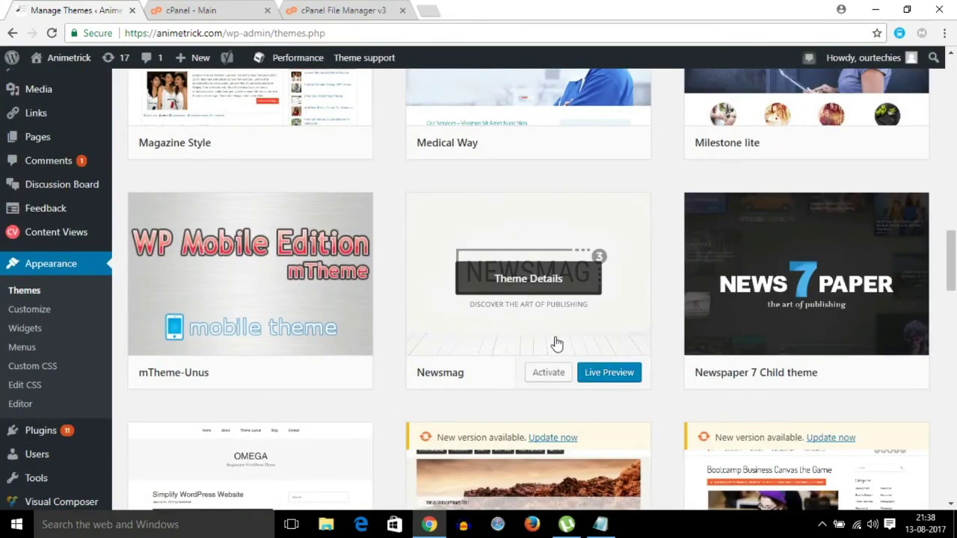
pyautogui.click(637, 374)
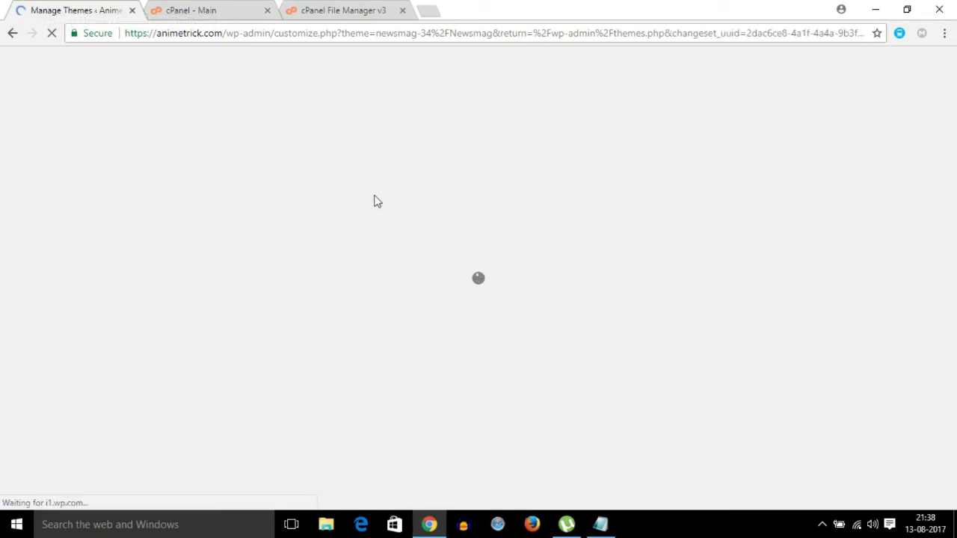
pyautogui.click(184, 9)
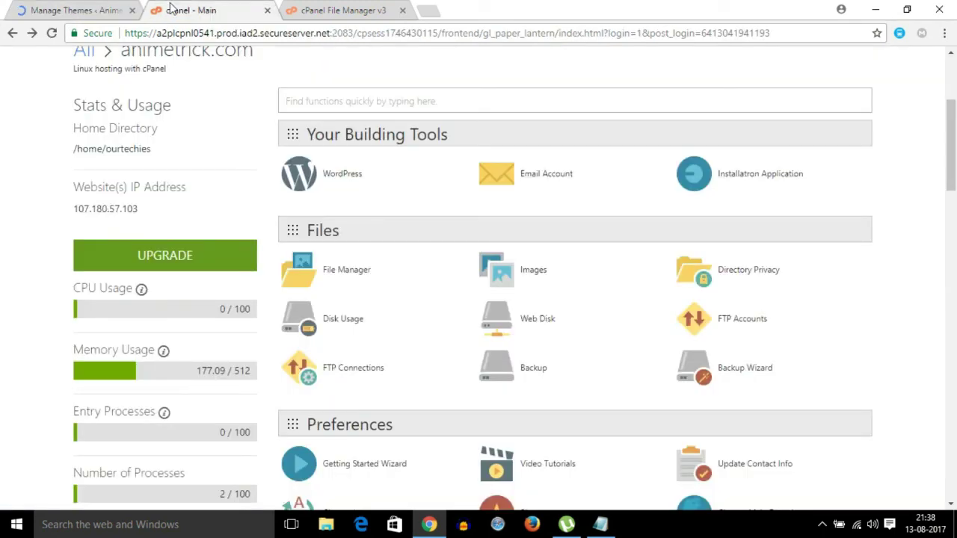
pyautogui.click(83, 6)
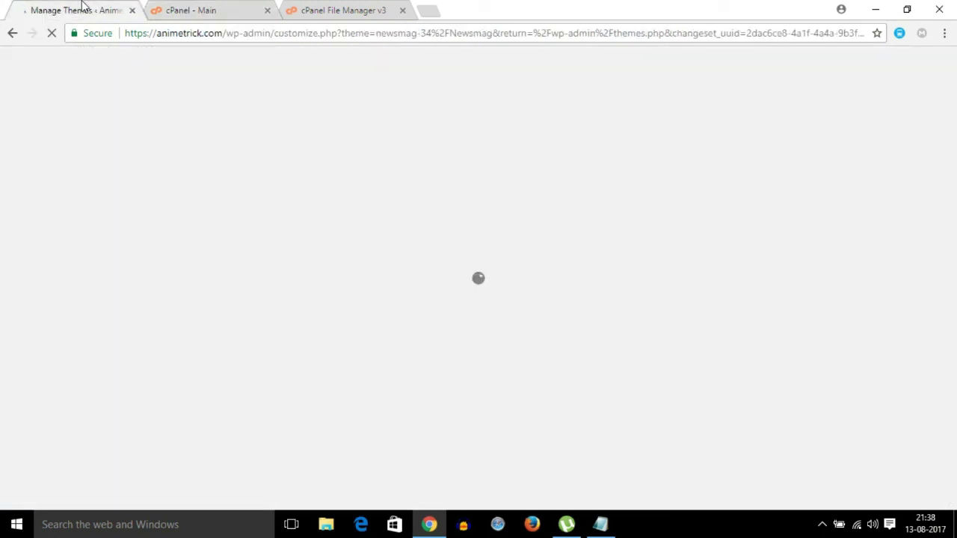
pyautogui.click(427, 9)
pyautogui.click(75, 10)
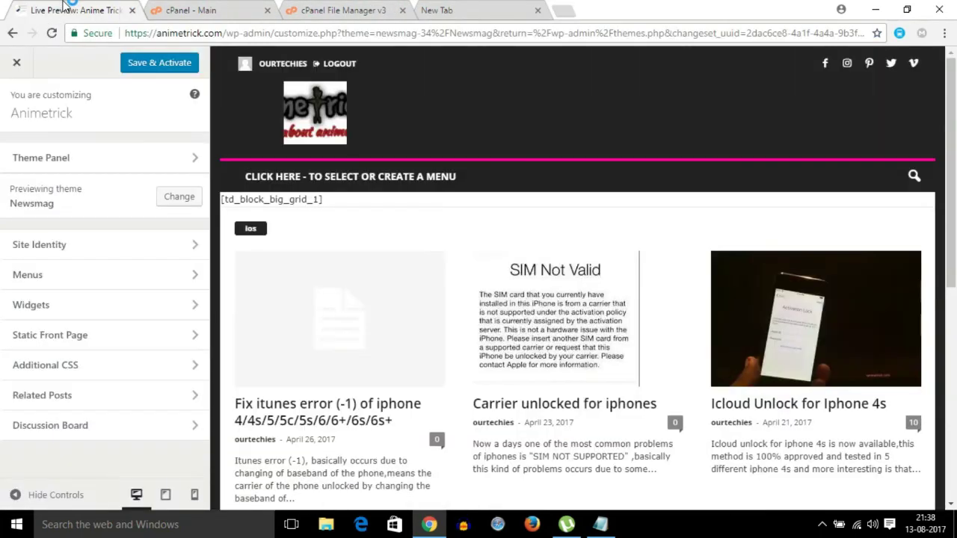
# Examine the Newsmag live preview of the site from the header through the posts to the footer.
pyautogui.scroll(-15, 535, 200)
pyautogui.scroll(15, 519, 306)
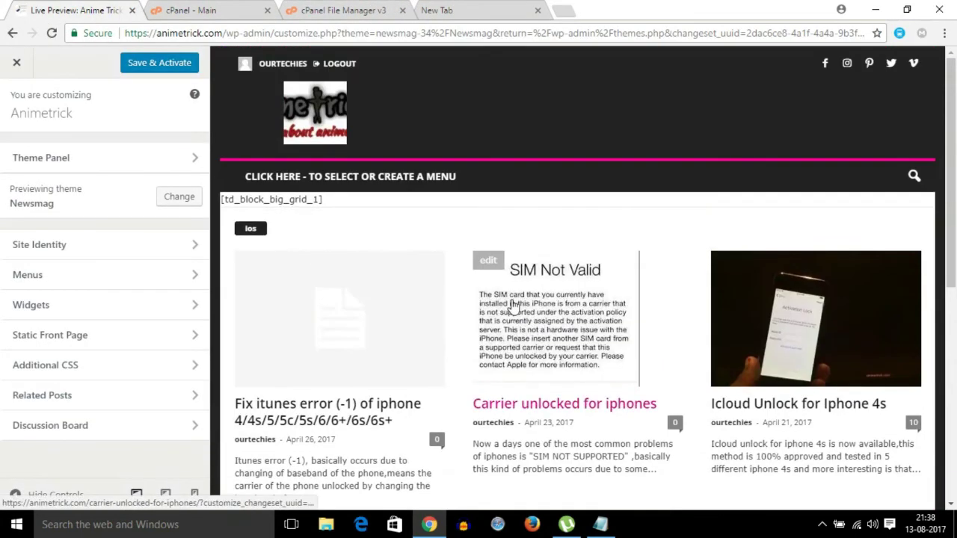
pyautogui.scroll(-15, 596, 201)
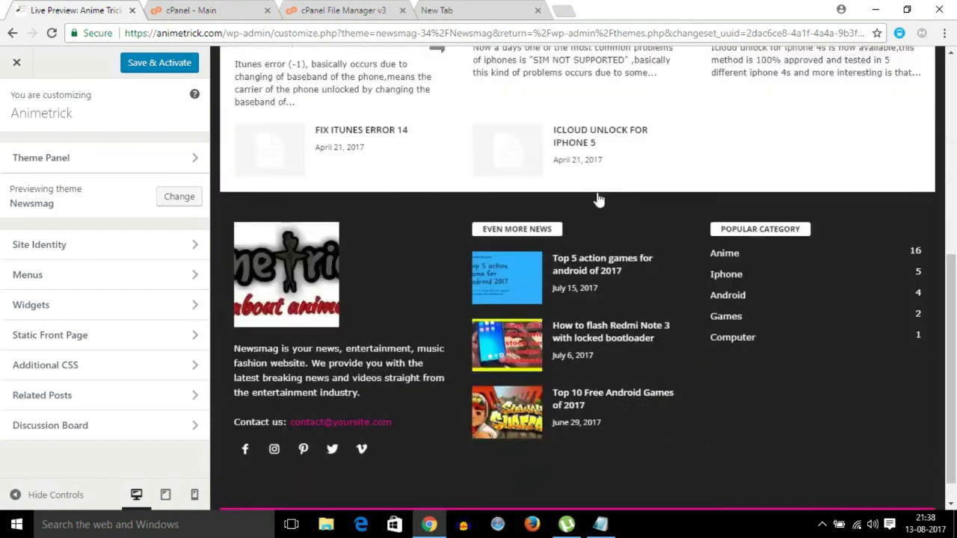
pyautogui.scroll(15, 486, 201)
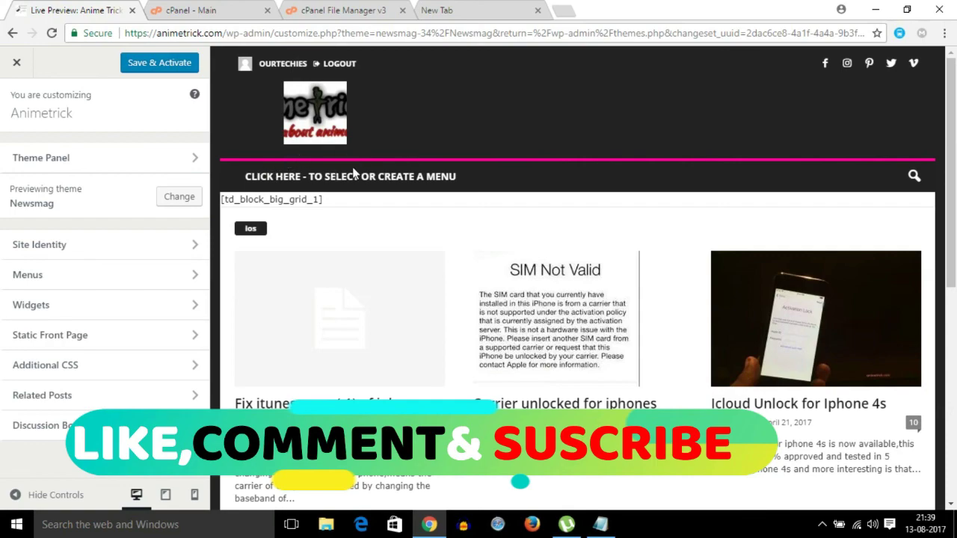
pyautogui.scroll(-15, 871, 178)
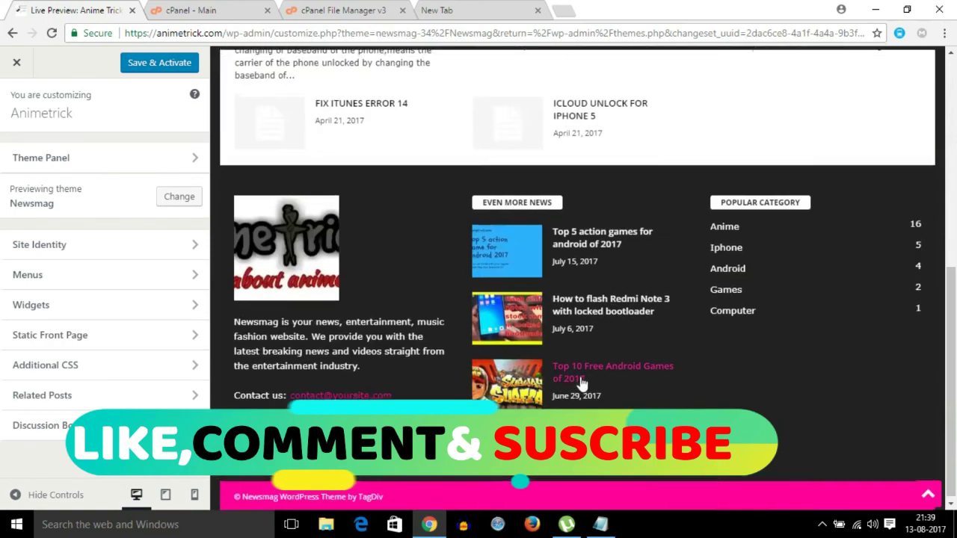
pyautogui.scroll(15, 591, 377)
pyautogui.scroll(-15, 582, 382)
pyautogui.scroll(15, 582, 383)
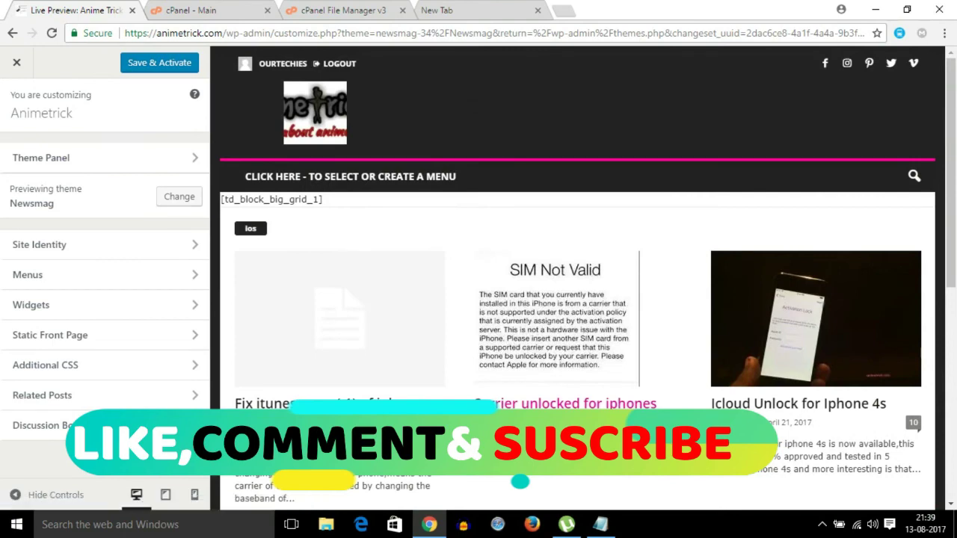
pyautogui.scroll(-15, 895, 128)
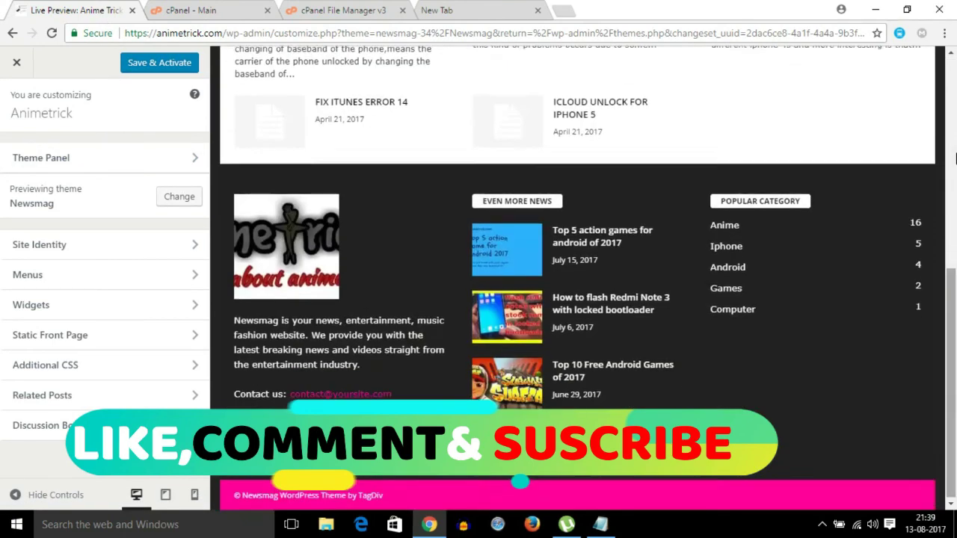
pyautogui.scroll(15, 566, 364)
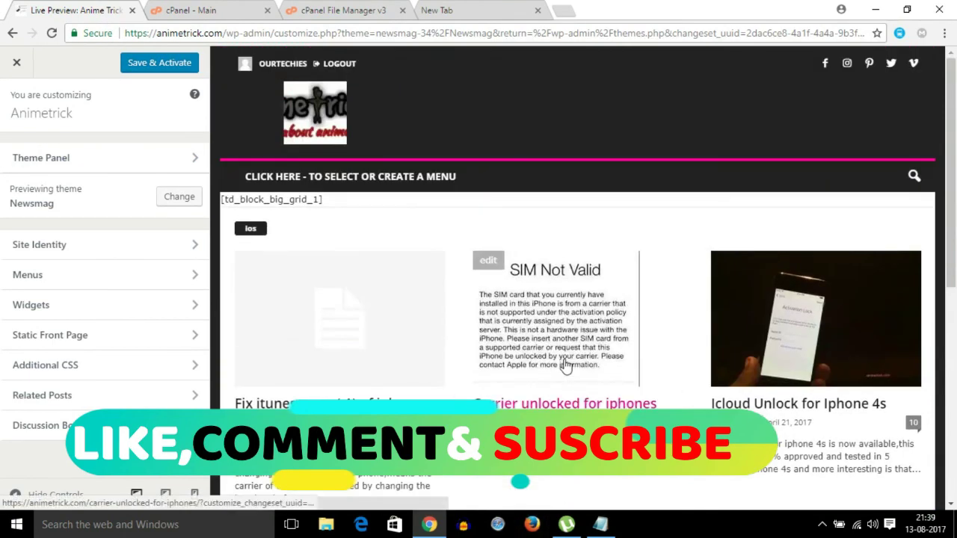